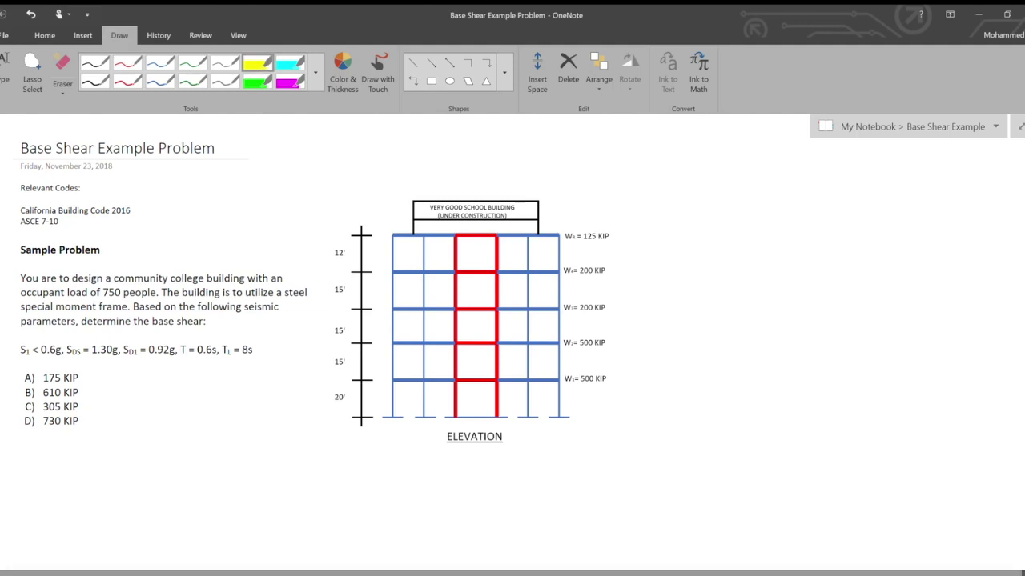
# Highlight '750 people', 'steel' and 'special moment frame' in yellow in the problem text.
pyautogui.moveTo(102, 293); pyautogui.dragTo(149, 293)
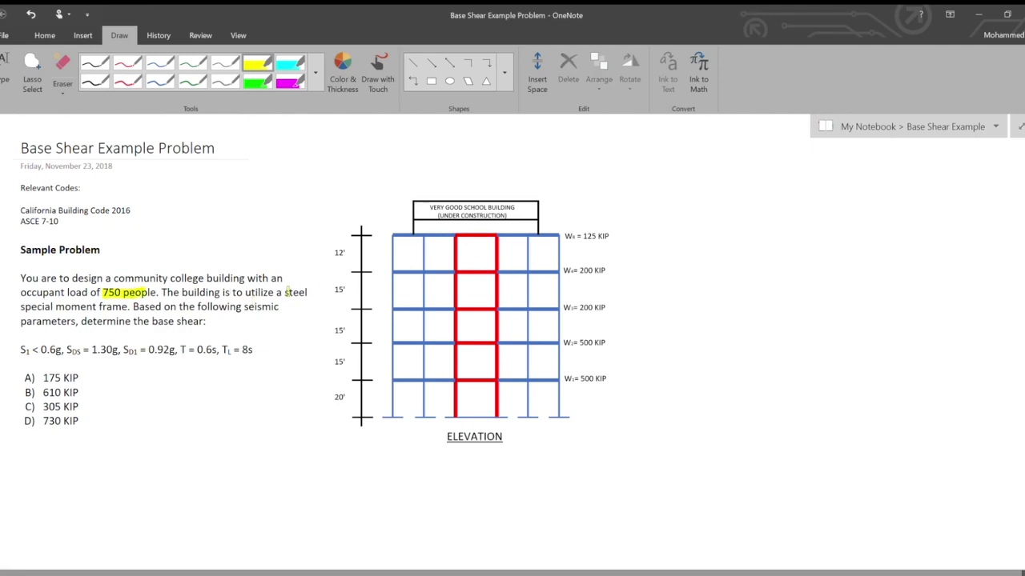
pyautogui.moveTo(284, 293); pyautogui.dragTo(310, 293)
pyautogui.moveTo(20, 307); pyautogui.dragTo(130, 307)
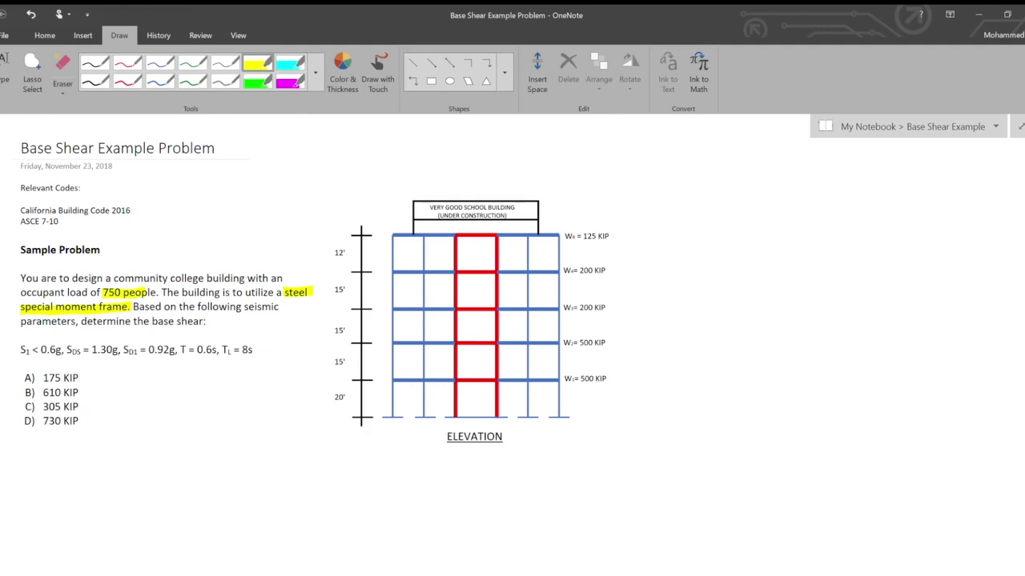
pyautogui.click(290, 64)
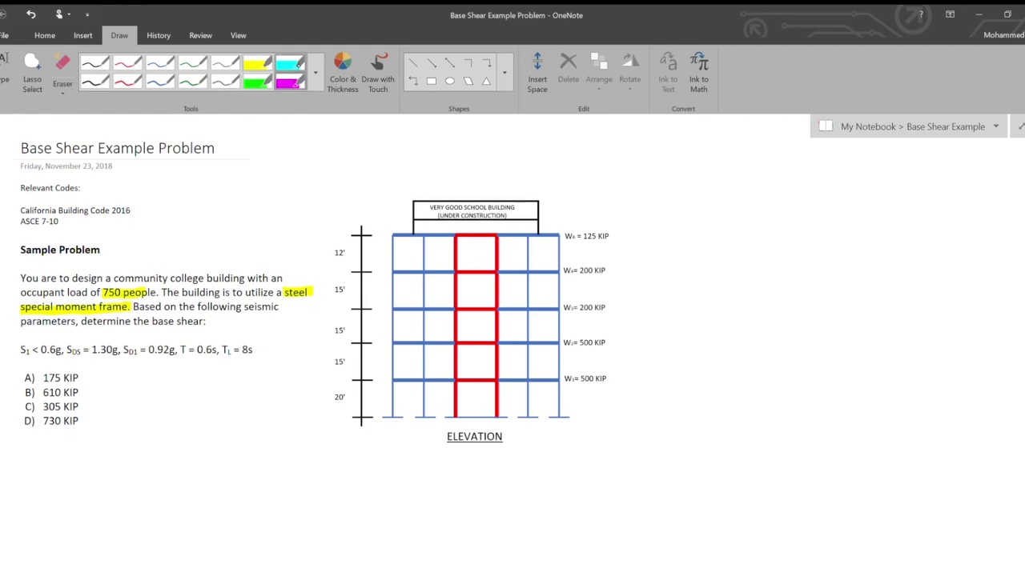
# Highlight the S1, SDS, SD1, T, TL line in cyan and 'California Building Code 2016' in yellow.
pyautogui.moveTo(19, 352); pyautogui.dragTo(252, 352)
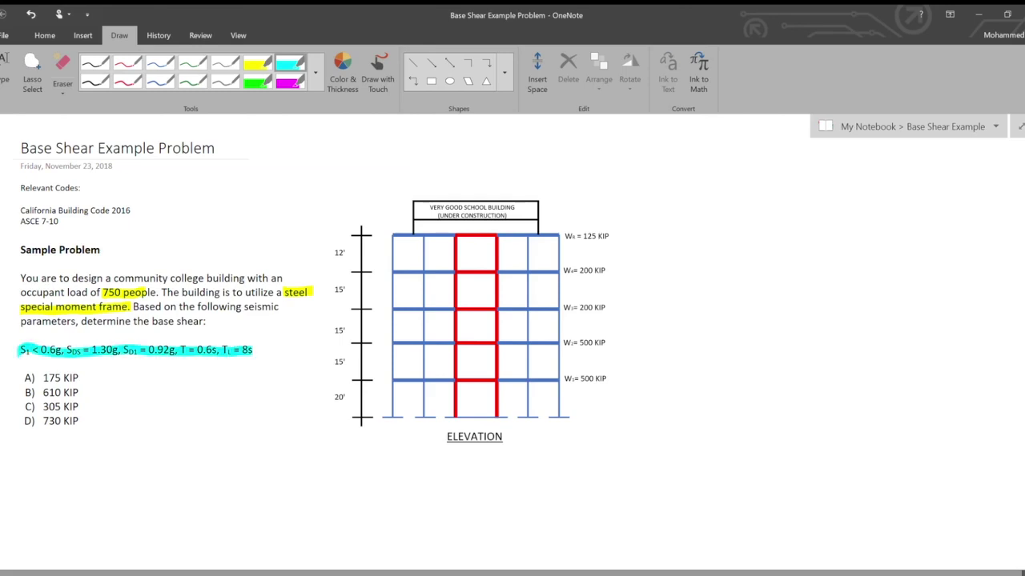
pyautogui.click(94, 62)
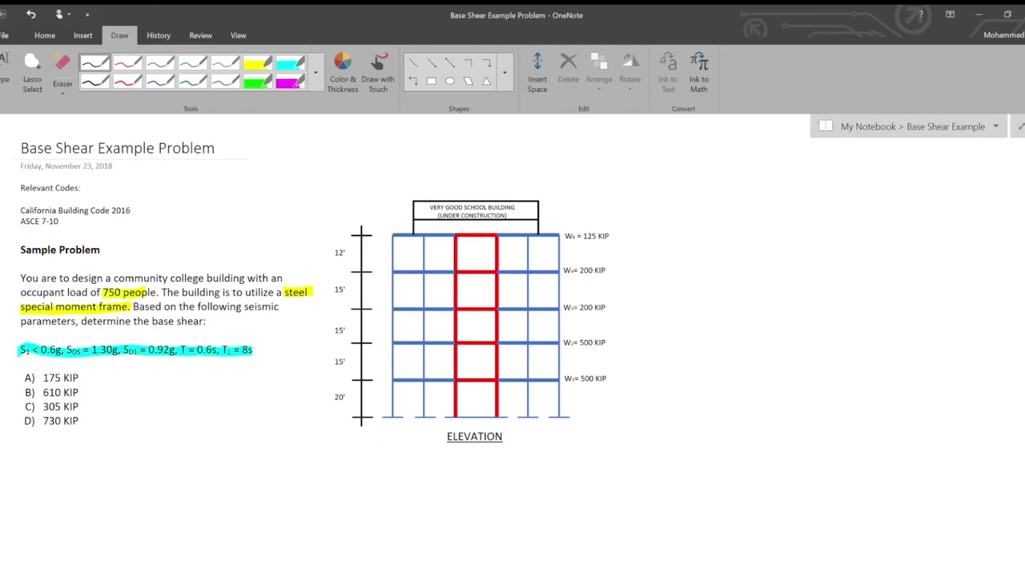
pyautogui.click(257, 63)
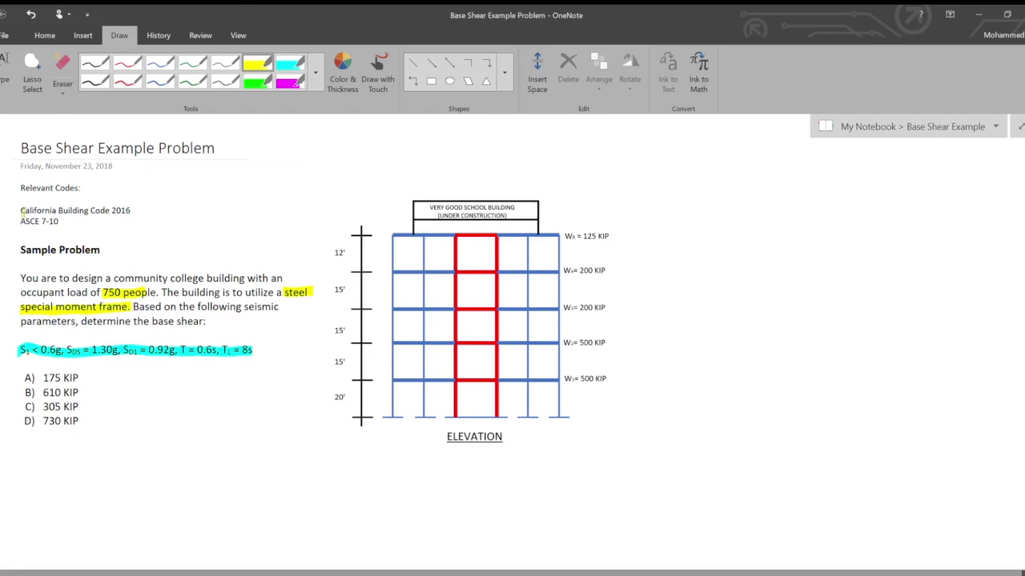
pyautogui.moveTo(56, 211); pyautogui.dragTo(134, 211)
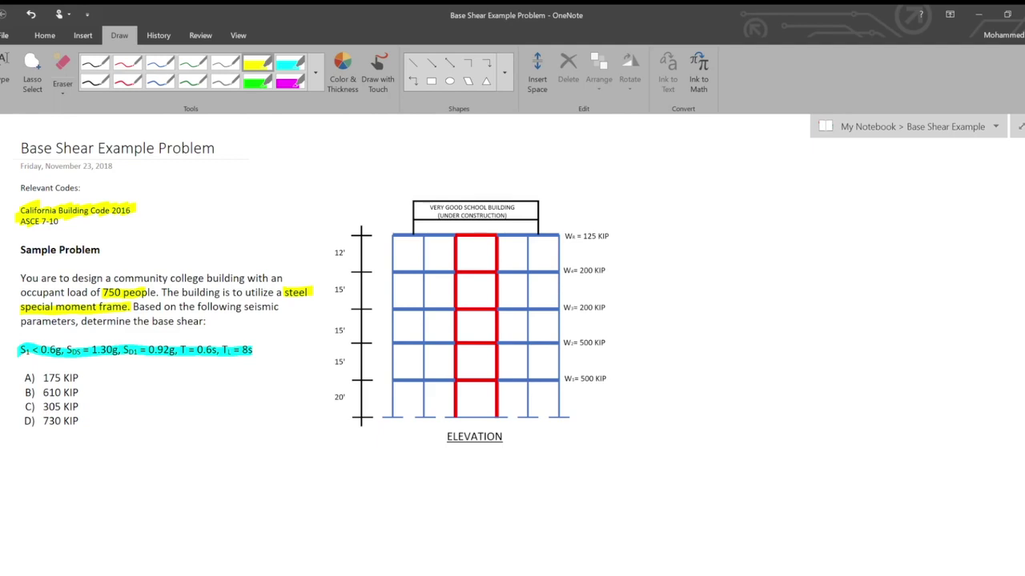
pyautogui.press('Escape')
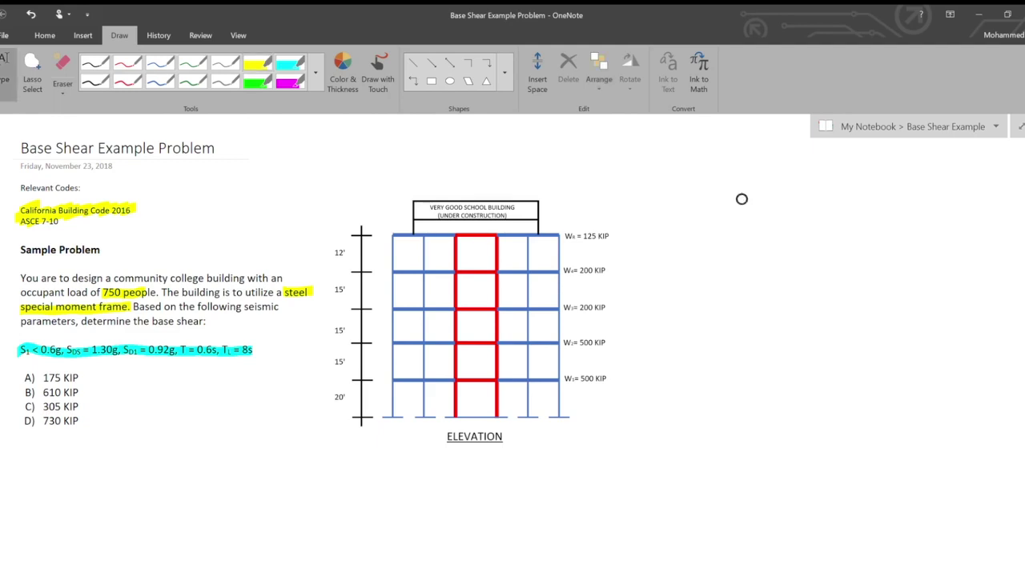
# Paste the four numbered guiding questions beside the elevation drawing and position them.
pyautogui.click(742, 200)
pyautogui.write('How do we calculate the base shear? What is the risk category? What is the seismic importance factor? What is the response modification factor?')
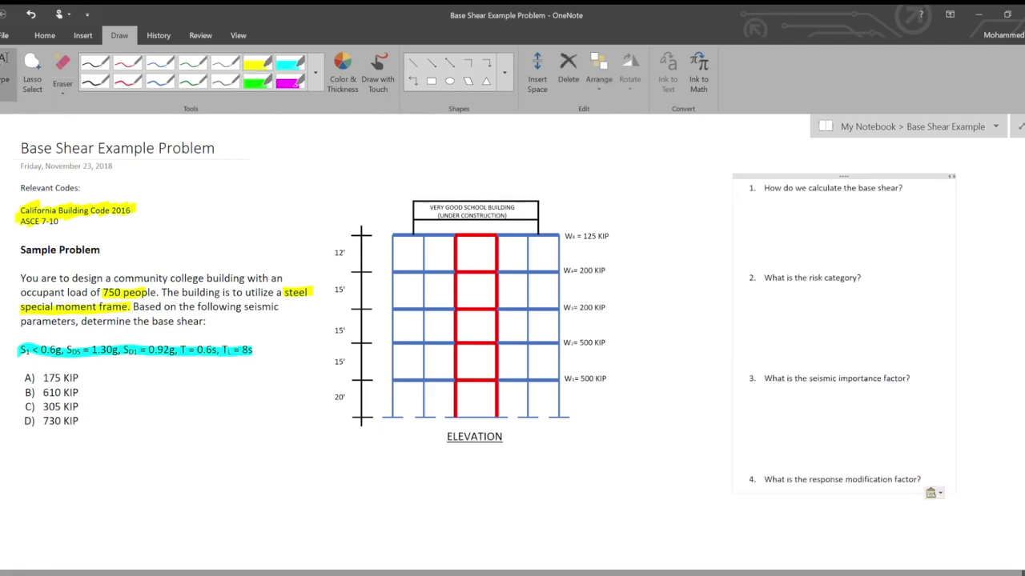
pyautogui.moveTo(844, 176); pyautogui.dragTo(724, 145)
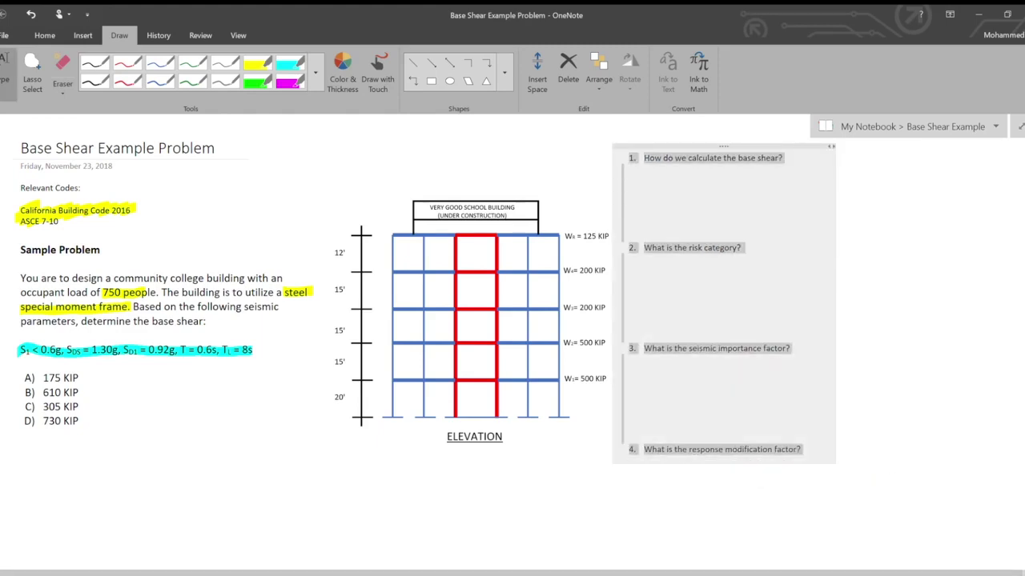
# Draw a red arrow pointing at the building's base at the 20' level.
pyautogui.click(96, 65)
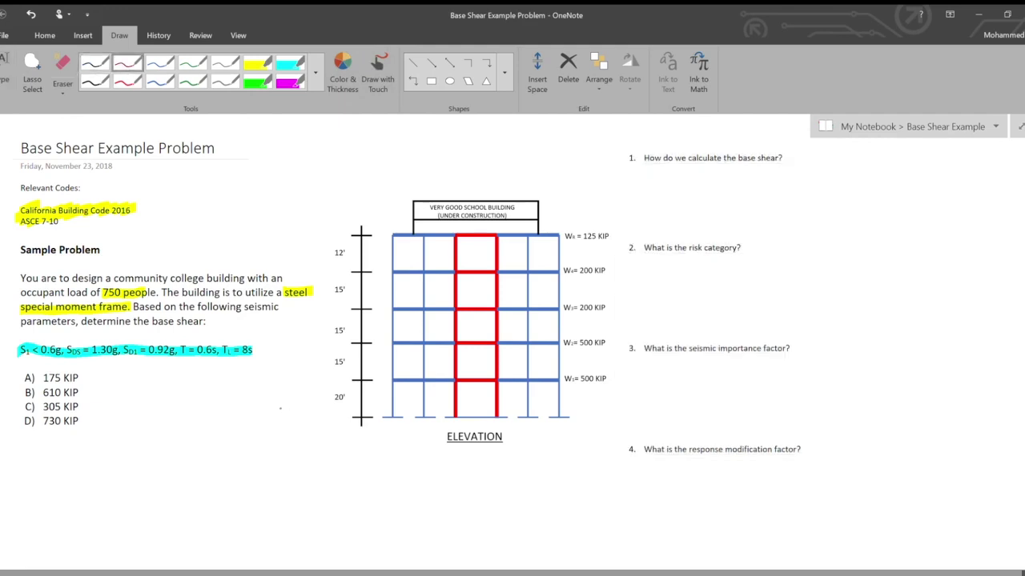
pyautogui.moveTo(243, 420); pyautogui.dragTo(330, 418)
pyautogui.moveTo(306, 412)
pyautogui.mouseDown()
pyautogui.moveTo(305, 430)
pyautogui.moveTo(253, 426)
pyautogui.mouseUp()
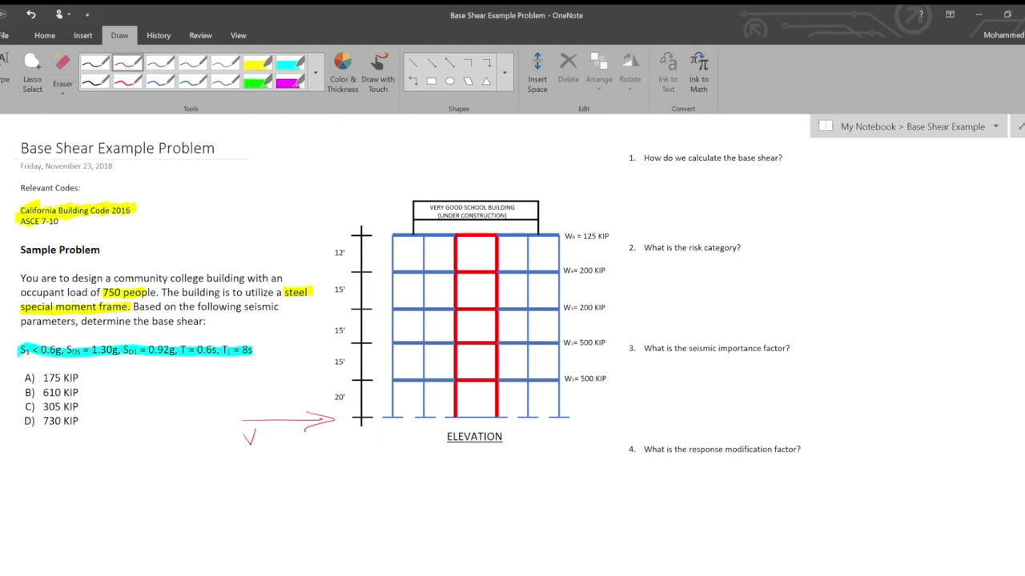
pyautogui.scroll(5, 838, 146)
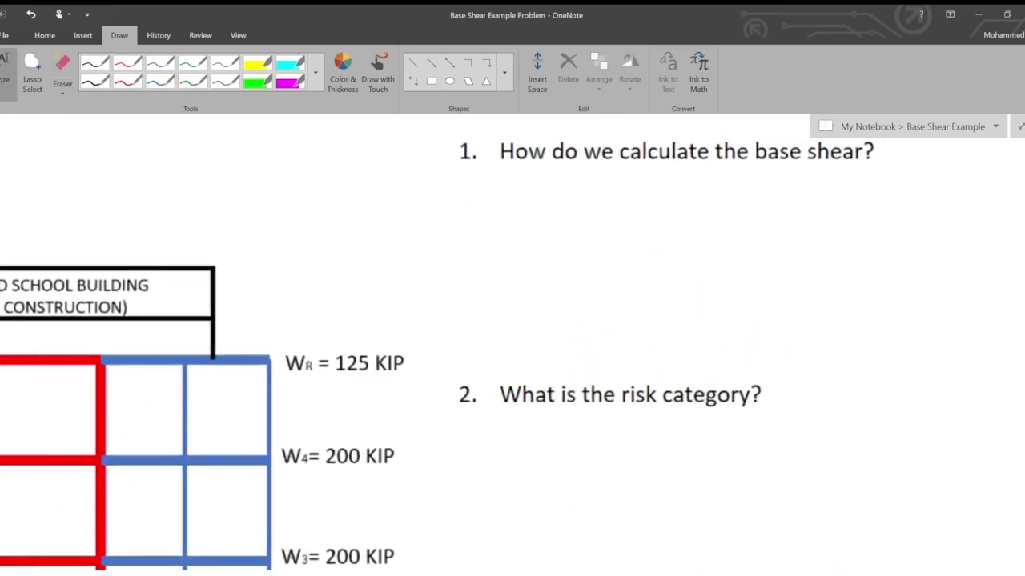
# Handwrite V = Cs·W; in black ink under question 1.
pyautogui.click(94, 64)
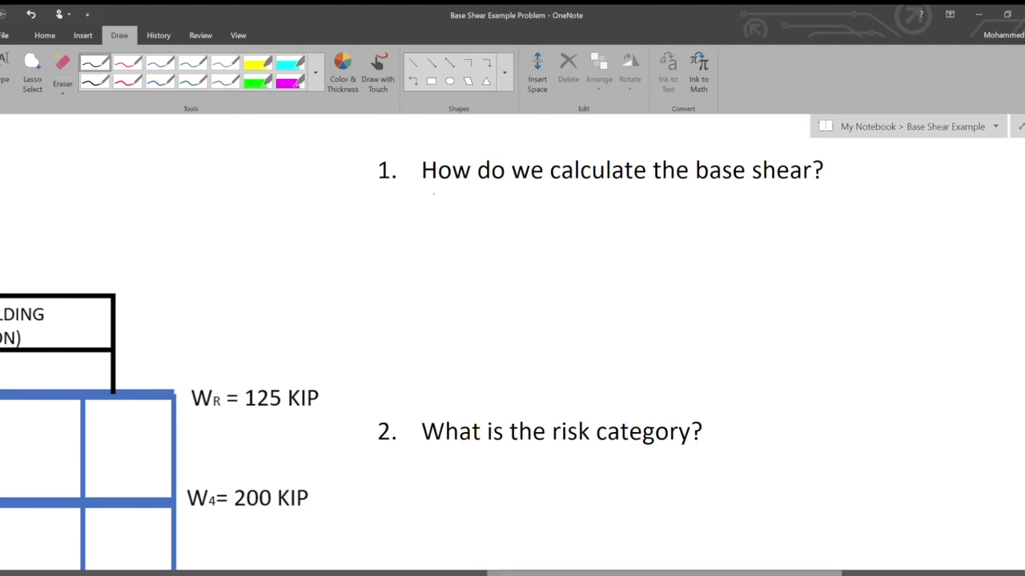
pyautogui.moveTo(418, 196)
pyautogui.mouseDown()
pyautogui.moveTo(463, 206)
pyautogui.moveTo(463, 217)
pyautogui.moveTo(494, 227)
pyautogui.mouseUp()
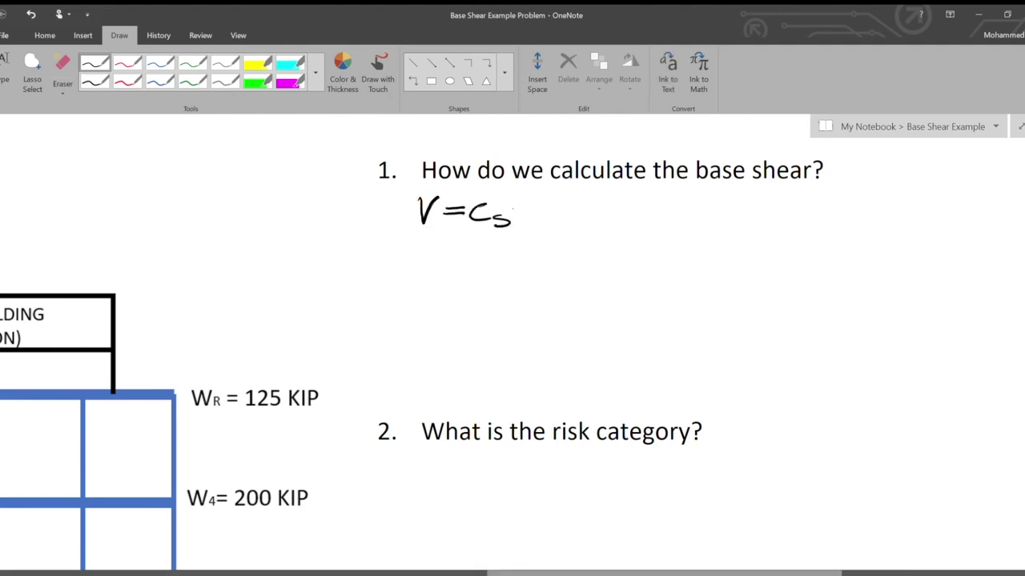
pyautogui.click(519, 211)
pyautogui.moveTo(532, 202); pyautogui.dragTo(571, 201)
pyautogui.moveTo(605, 219)
pyautogui.mouseDown()
pyautogui.moveTo(602, 231)
pyautogui.moveTo(659, 205)
pyautogui.moveTo(692, 213)
pyautogui.mouseUp()
# Write the weight sum W = 500+500+200+200+125 = after the formula.
pyautogui.moveTo(672, 221); pyautogui.dragTo(698, 221)
pyautogui.scroll(-5, 513, 344)
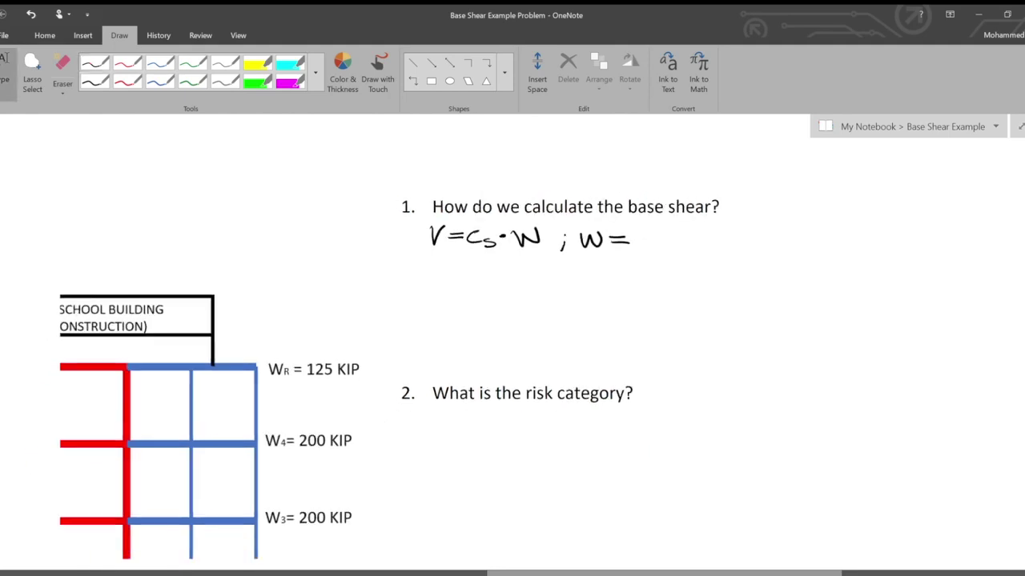
pyautogui.scroll(3, 512, 344)
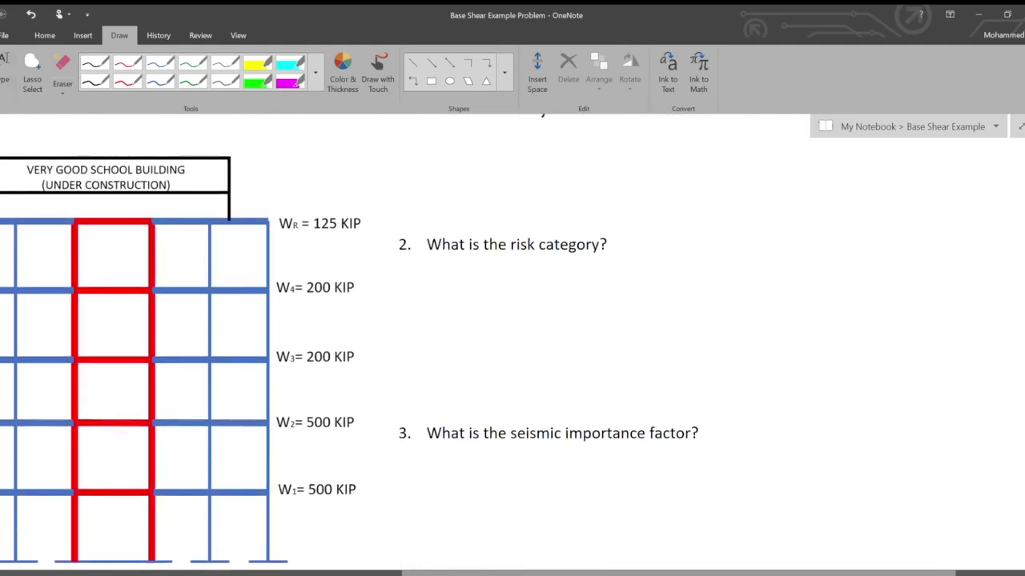
pyautogui.scroll(2, 512, 345)
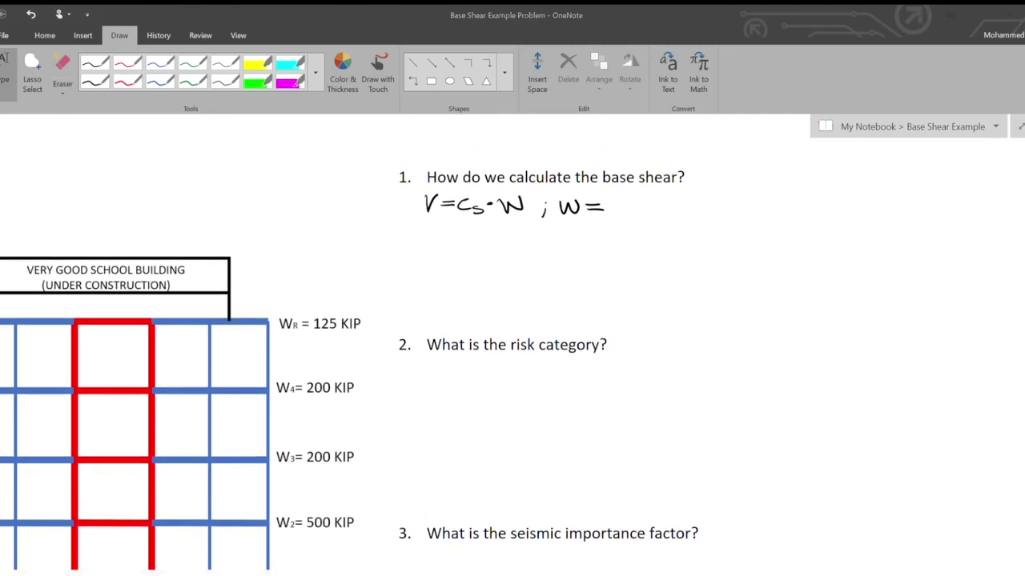
pyautogui.moveTo(614, 202)
pyautogui.mouseDown()
pyautogui.moveTo(635, 198)
pyautogui.moveTo(610, 217)
pyautogui.moveTo(688, 211)
pyautogui.mouseUp()
pyautogui.moveTo(677, 203)
pyautogui.mouseDown()
pyautogui.moveTo(677, 220)
pyautogui.moveTo(709, 202)
pyautogui.moveTo(691, 218)
pyautogui.mouseUp()
pyautogui.moveTo(715, 209); pyautogui.dragTo(755, 210)
pyautogui.moveTo(746, 207)
pyautogui.mouseDown()
pyautogui.moveTo(745, 218)
pyautogui.moveTo(787, 212)
pyautogui.mouseUp()
pyautogui.moveTo(804, 210); pyautogui.dragTo(828, 209)
pyautogui.moveTo(817, 203)
pyautogui.mouseDown()
pyautogui.moveTo(817, 215)
pyautogui.moveTo(867, 211)
pyautogui.mouseUp()
pyautogui.moveTo(873, 211)
pyautogui.mouseDown()
pyautogui.moveTo(887, 211)
pyautogui.moveTo(877, 218)
pyautogui.mouseUp()
pyautogui.moveTo(895, 206)
pyautogui.mouseDown()
pyautogui.moveTo(895, 220)
pyautogui.moveTo(917, 221)
pyautogui.mouseUp()
pyautogui.moveTo(919, 207); pyautogui.dragTo(960, 213)
pyautogui.moveTo(938, 219); pyautogui.dragTo(960, 218)
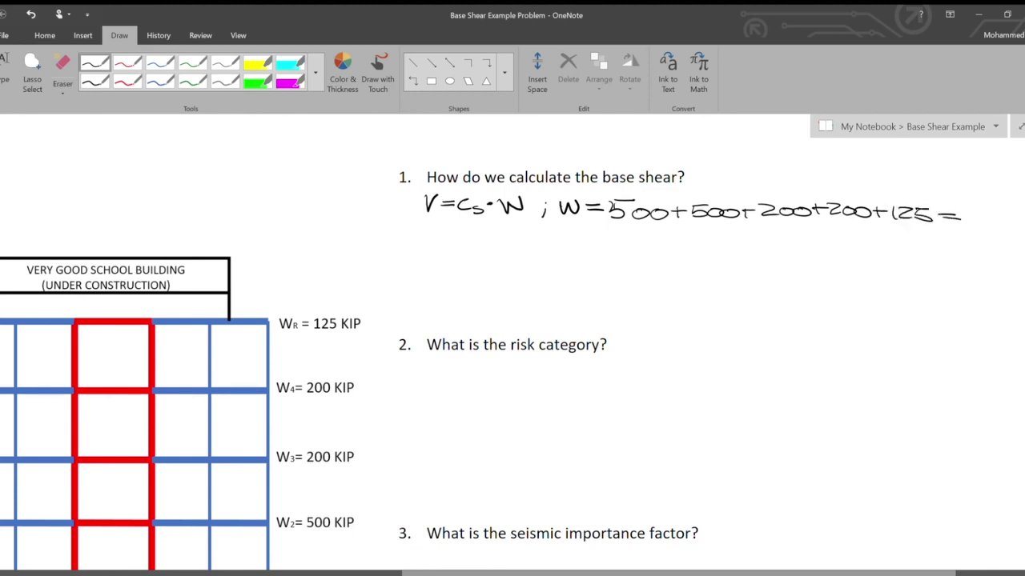
# Complete the sum with the total 1525 KIP.
pyautogui.hscroll(3, 484, 345)
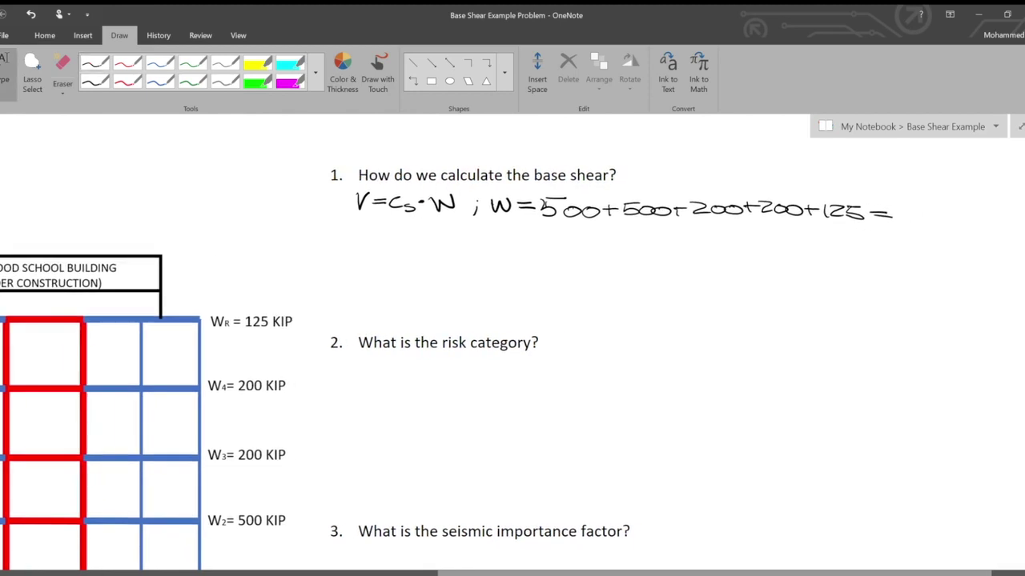
pyautogui.moveTo(906, 204); pyautogui.dragTo(900, 225)
pyautogui.moveTo(912, 206)
pyautogui.mouseDown()
pyautogui.moveTo(924, 203)
pyautogui.moveTo(911, 223)
pyautogui.moveTo(942, 222)
pyautogui.moveTo(956, 207)
pyautogui.moveTo(942, 222)
pyautogui.mouseUp()
pyautogui.moveTo(963, 205)
pyautogui.mouseDown()
pyautogui.moveTo(961, 221)
pyautogui.moveTo(975, 221)
pyautogui.mouseUp()
pyautogui.moveTo(980, 206)
pyautogui.mouseDown()
pyautogui.moveTo(981, 221)
pyautogui.moveTo(986, 208)
pyautogui.mouseUp()
pyautogui.moveTo(988, 206); pyautogui.dragTo(990, 215)
pyautogui.click(8, 71)
pyautogui.scroll(3, 427, 181)
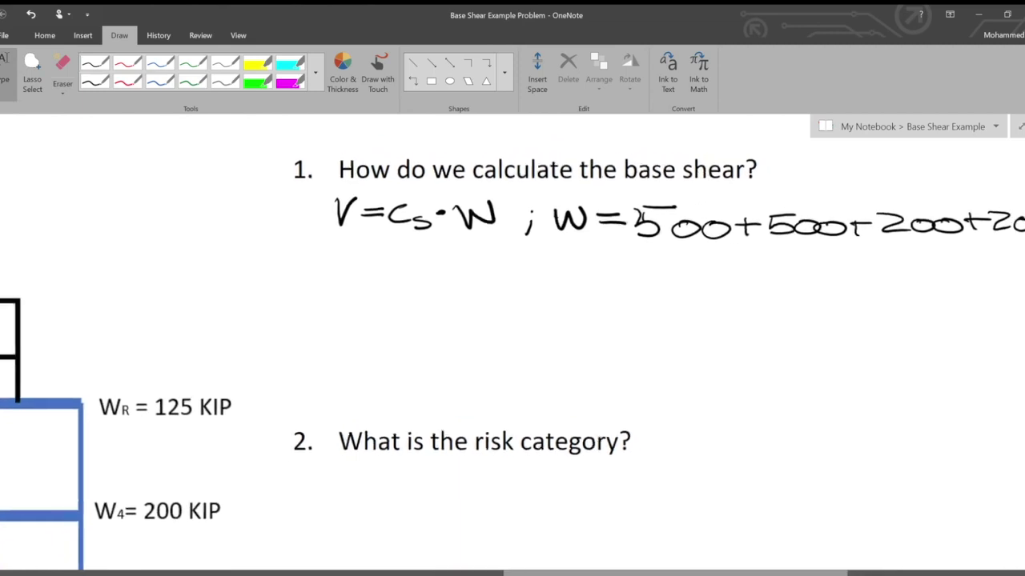
# Handwrite Cs = SDS/(R/Ie) below the base shear formula.
pyautogui.scroll(-1, 383, 293)
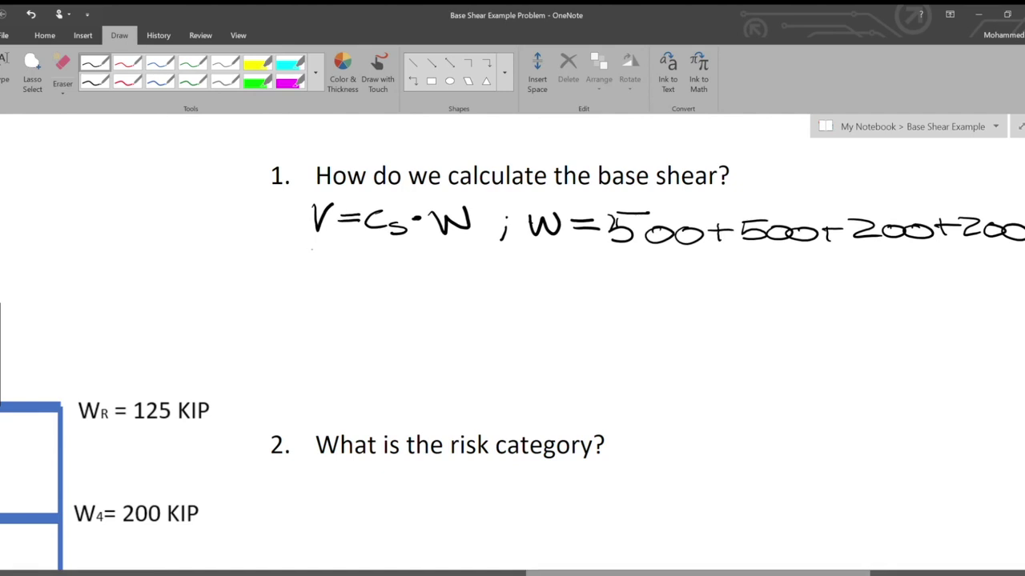
pyautogui.moveTo(326, 252)
pyautogui.mouseDown()
pyautogui.moveTo(328, 273)
pyautogui.moveTo(380, 260)
pyautogui.mouseUp()
pyautogui.moveTo(355, 266); pyautogui.dragTo(383, 267)
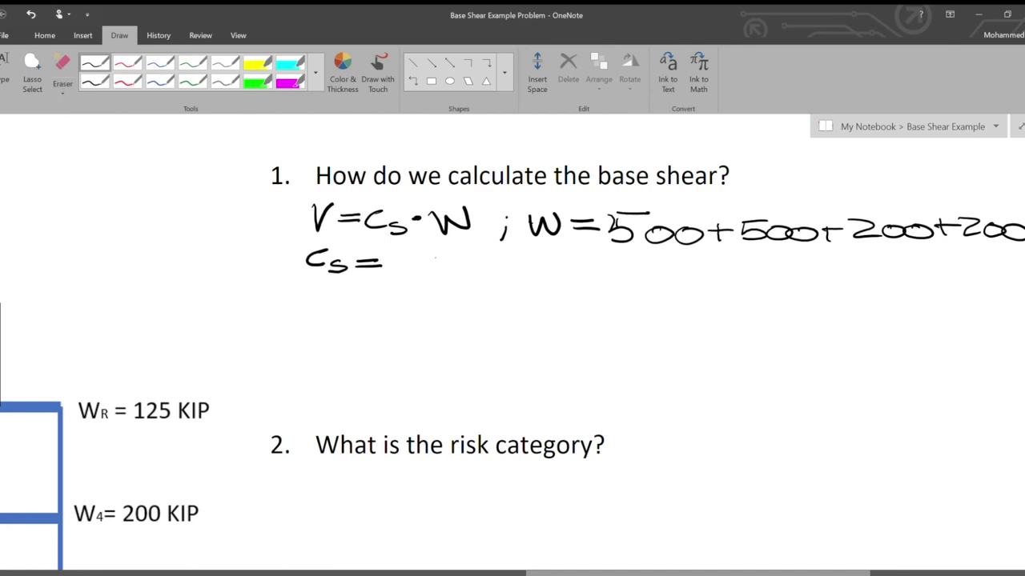
pyautogui.moveTo(448, 254)
pyautogui.mouseDown()
pyautogui.moveTo(422, 270)
pyautogui.moveTo(505, 277)
pyautogui.mouseUp()
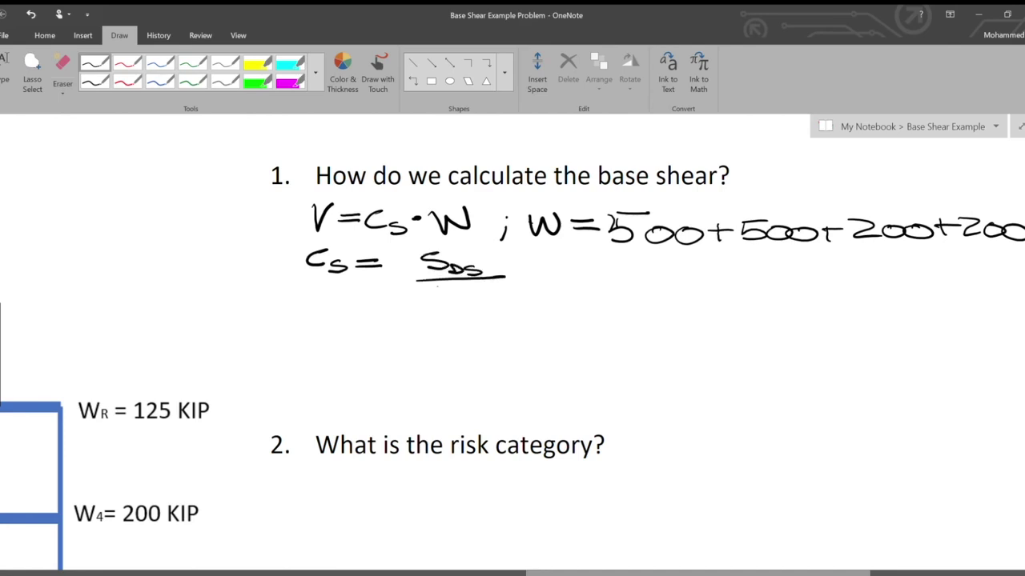
pyautogui.moveTo(439, 285); pyautogui.dragTo(440, 299)
pyautogui.moveTo(439, 285)
pyautogui.mouseDown()
pyautogui.moveTo(462, 298)
pyautogui.moveTo(460, 310)
pyautogui.moveTo(485, 311)
pyautogui.mouseUp()
pyautogui.moveTo(479, 296)
pyautogui.mouseDown()
pyautogui.moveTo(503, 294)
pyautogui.moveTo(502, 309)
pyautogui.moveTo(527, 318)
pyautogui.mouseUp()
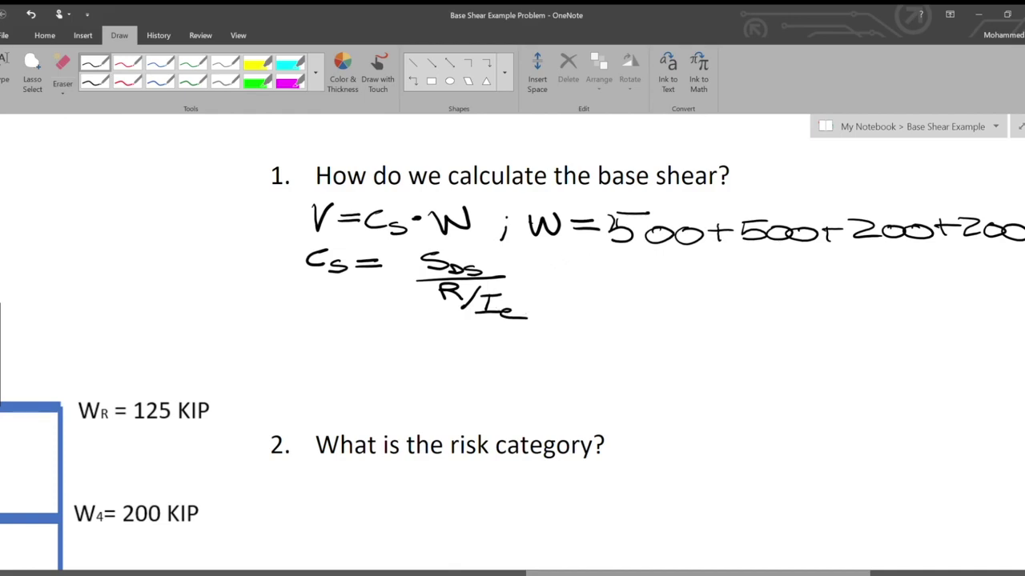
# Write 'ASCE 7-10' in blue beside the Cs formula.
pyautogui.click(160, 63)
pyautogui.moveTo(559, 264)
pyautogui.mouseDown()
pyautogui.moveTo(559, 285)
pyautogui.moveTo(582, 285)
pyautogui.mouseUp()
pyautogui.moveTo(567, 279); pyautogui.dragTo(623, 285)
pyautogui.moveTo(626, 272)
pyautogui.mouseDown()
pyautogui.moveTo(626, 285)
pyautogui.moveTo(640, 272)
pyautogui.mouseUp()
pyautogui.moveTo(624, 278); pyautogui.dragTo(635, 277)
pyautogui.moveTo(621, 285)
pyautogui.mouseDown()
pyautogui.moveTo(639, 269)
pyautogui.moveTo(656, 287)
pyautogui.mouseUp()
pyautogui.moveTo(671, 278); pyautogui.dragTo(680, 278)
pyautogui.moveTo(686, 269)
pyautogui.mouseDown()
pyautogui.moveTo(685, 286)
pyautogui.moveTo(702, 271)
pyautogui.moveTo(729, 286)
pyautogui.moveTo(749, 270)
pyautogui.mouseUp()
# Finish the blue citation as EQ. 12.8-2 and begin writing T below in black.
pyautogui.moveTo(731, 277); pyautogui.dragTo(748, 277)
pyautogui.moveTo(728, 285)
pyautogui.mouseDown()
pyautogui.moveTo(757, 271)
pyautogui.moveTo(766, 286)
pyautogui.moveTo(839, 273)
pyautogui.moveTo(883, 287)
pyautogui.mouseUp()
pyautogui.click(770, 283)
pyautogui.click(817, 285)
pyautogui.moveTo(890, 265); pyautogui.dragTo(892, 293)
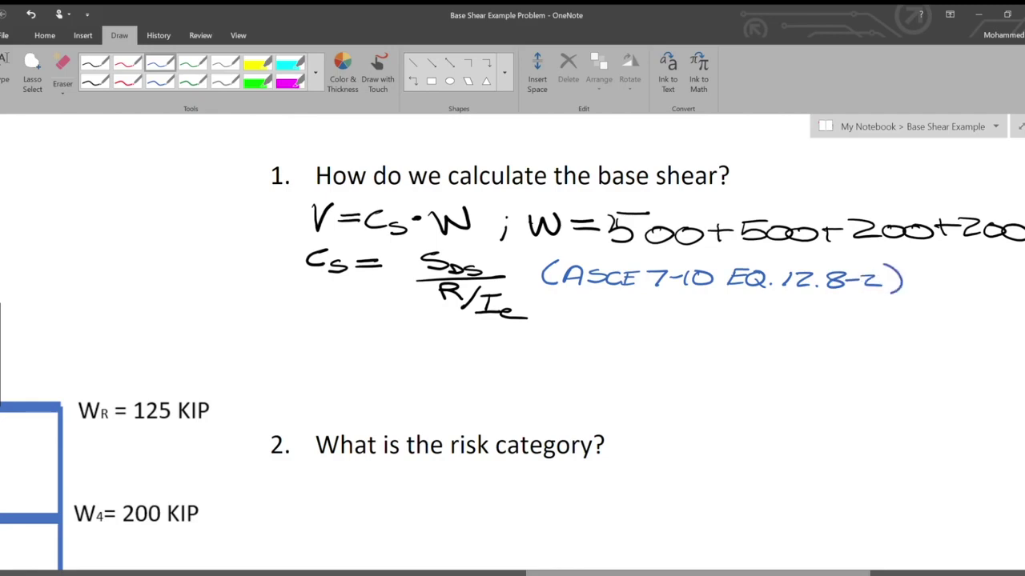
pyautogui.click(95, 63)
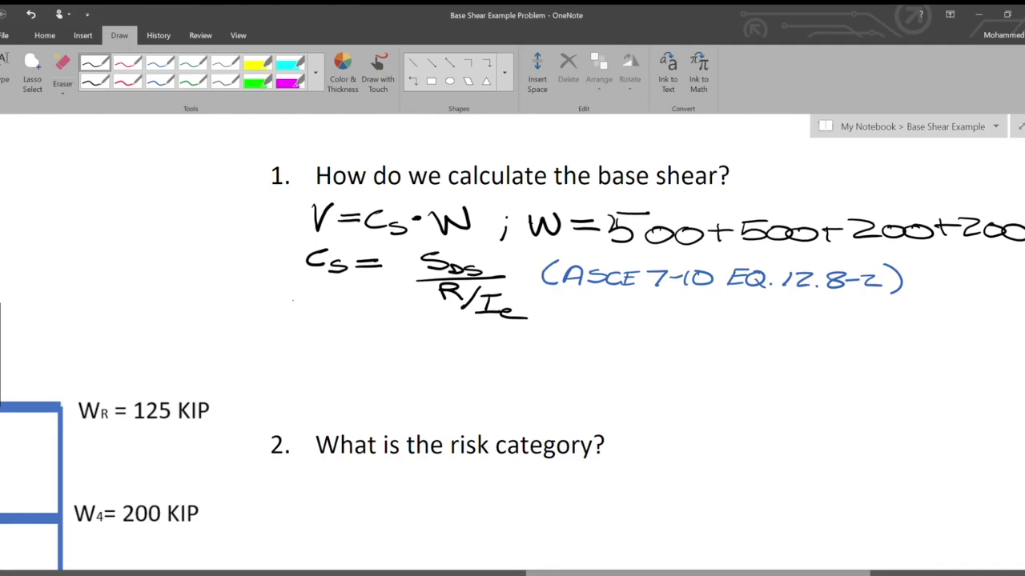
pyautogui.moveTo(306, 304)
pyautogui.mouseDown()
pyautogui.moveTo(292, 319)
pyautogui.moveTo(321, 301)
pyautogui.moveTo(354, 324)
pyautogui.mouseUp()
# Complete the condition T < T2 and write the Cs_max label below it.
pyautogui.moveTo(346, 311)
pyautogui.mouseDown()
pyautogui.moveTo(381, 307)
pyautogui.moveTo(385, 334)
pyautogui.mouseUp()
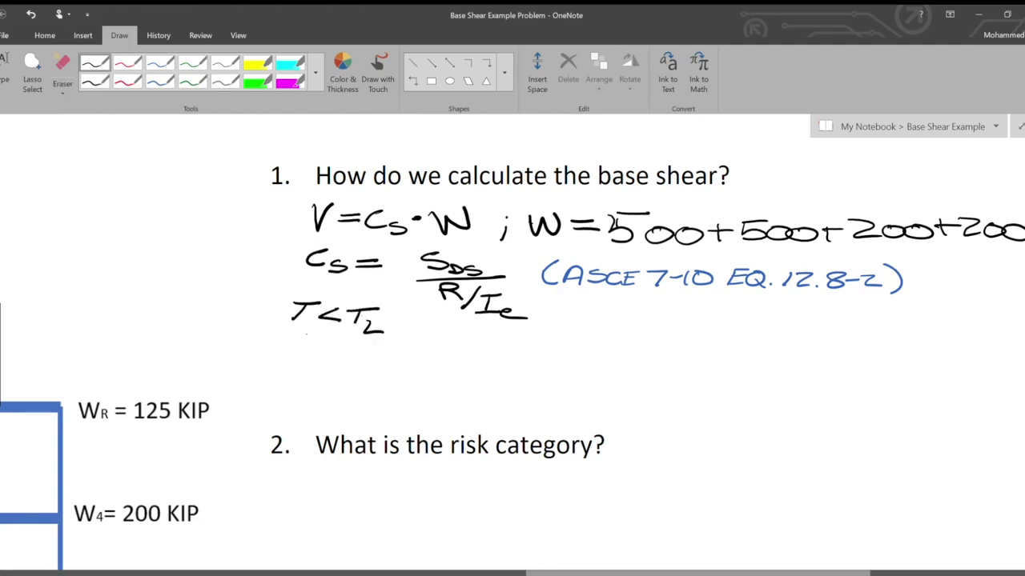
pyautogui.moveTo(311, 345)
pyautogui.mouseDown()
pyautogui.moveTo(317, 367)
pyautogui.moveTo(360, 370)
pyautogui.mouseUp()
pyautogui.moveTo(366, 364); pyautogui.dragTo(381, 371)
pyautogui.moveTo(381, 362)
pyautogui.mouseDown()
pyautogui.moveTo(372, 371)
pyautogui.moveTo(408, 360)
pyautogui.mouseUp()
# Write the Cs_max fraction SD1 over T(R/Ie).
pyautogui.moveTo(472, 333)
pyautogui.mouseDown()
pyautogui.moveTo(445, 353)
pyautogui.moveTo(481, 356)
pyautogui.mouseUp()
pyautogui.moveTo(500, 349); pyautogui.dragTo(503, 359)
pyautogui.moveTo(439, 362); pyautogui.dragTo(533, 363)
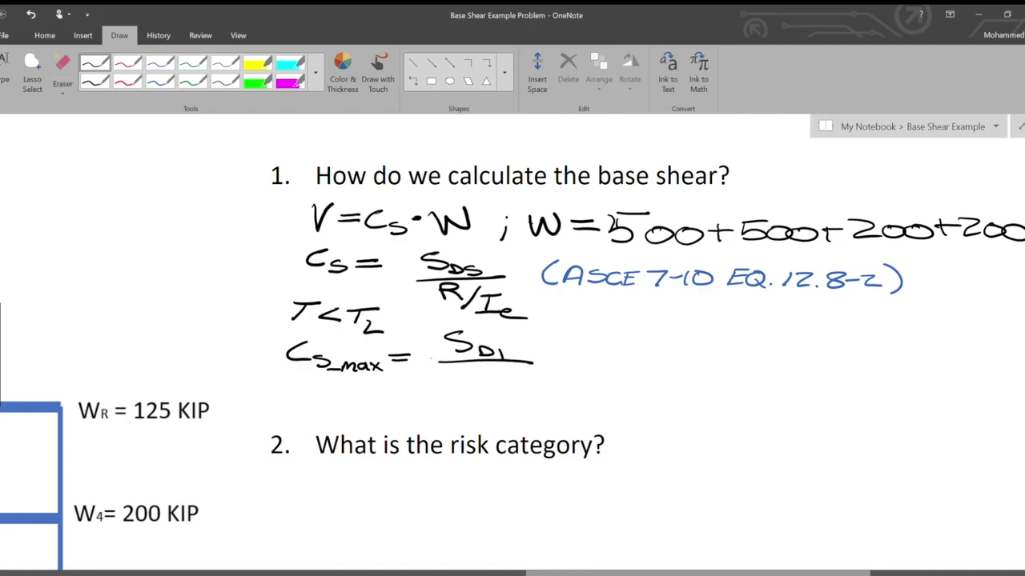
pyautogui.moveTo(445, 370)
pyautogui.mouseDown()
pyautogui.moveTo(444, 384)
pyautogui.moveTo(460, 368)
pyautogui.moveTo(479, 385)
pyautogui.moveTo(508, 389)
pyautogui.mouseUp()
pyautogui.moveTo(515, 375)
pyautogui.mouseDown()
pyautogui.moveTo(511, 392)
pyautogui.moveTo(525, 375)
pyautogui.mouseUp()
pyautogui.moveTo(515, 377); pyautogui.dragTo(512, 393)
pyautogui.moveTo(503, 392); pyautogui.dragTo(541, 394)
pyautogui.moveTo(544, 373); pyautogui.dragTo(551, 400)
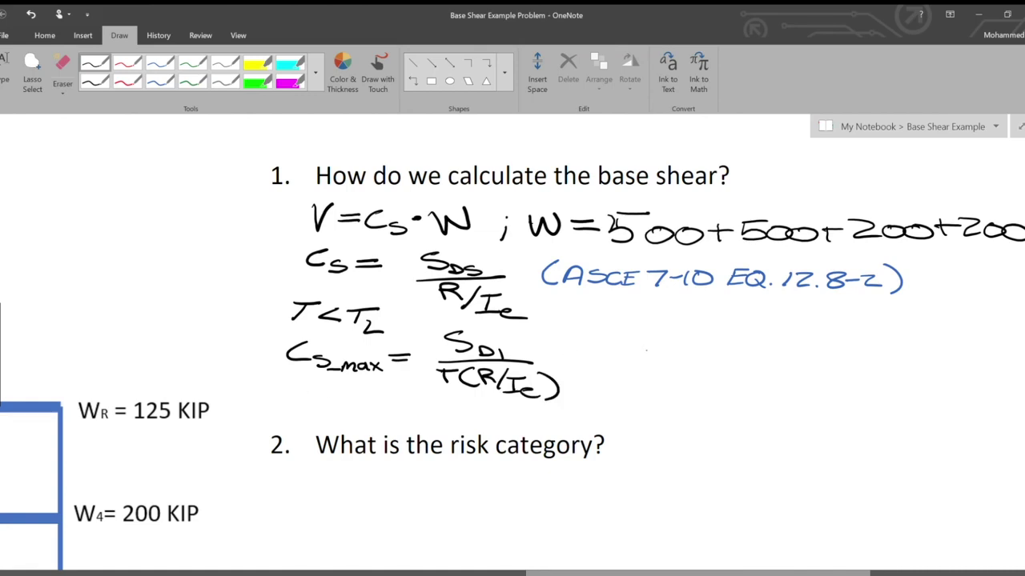
# Write Cs_min = 0.044 SDS Ie to the right of Cs_max.
pyautogui.moveTo(663, 352); pyautogui.dragTo(673, 376)
pyautogui.moveTo(690, 374); pyautogui.dragTo(729, 373)
pyautogui.moveTo(730, 367)
pyautogui.mouseDown()
pyautogui.moveTo(735, 376)
pyautogui.moveTo(778, 357)
pyautogui.mouseUp()
pyautogui.moveTo(759, 366); pyautogui.dragTo(781, 365)
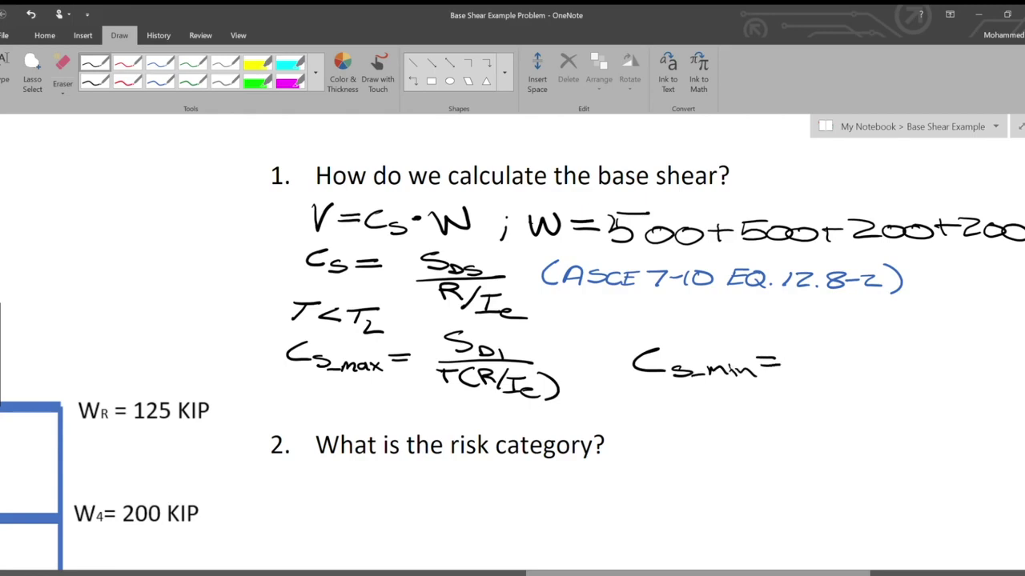
pyautogui.click(830, 366)
pyautogui.moveTo(810, 355); pyautogui.dragTo(846, 356)
pyautogui.moveTo(877, 353)
pyautogui.mouseDown()
pyautogui.moveTo(876, 371)
pyautogui.moveTo(893, 374)
pyautogui.mouseUp()
pyautogui.moveTo(887, 354); pyautogui.dragTo(928, 376)
pyautogui.moveTo(951, 368); pyautogui.dragTo(938, 380)
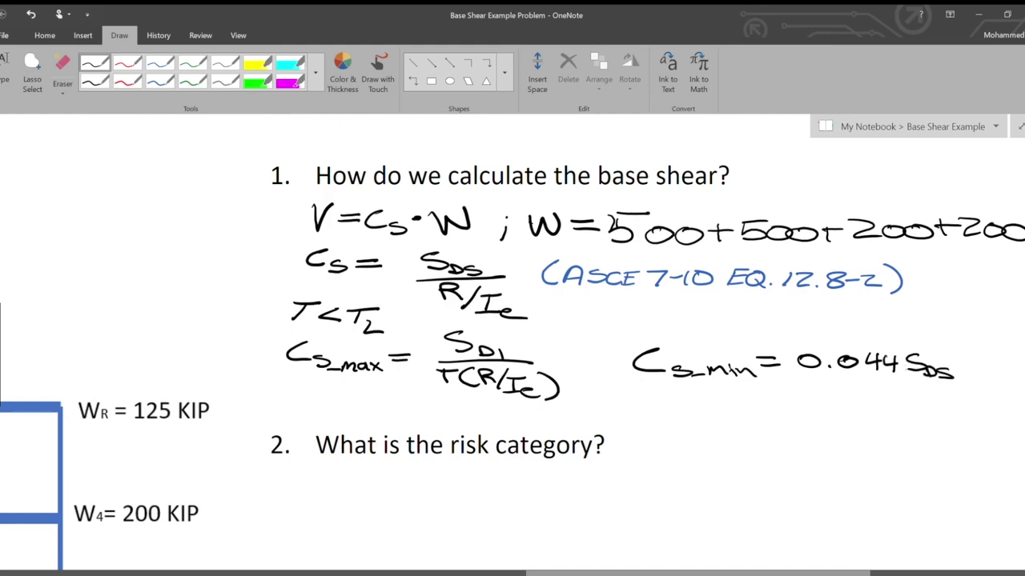
pyautogui.hscroll(3, 512, 344)
pyautogui.moveTo(881, 362)
pyautogui.mouseDown()
pyautogui.moveTo(877, 377)
pyautogui.moveTo(892, 359)
pyautogui.moveTo(892, 375)
pyautogui.moveTo(916, 390)
pyautogui.mouseUp()
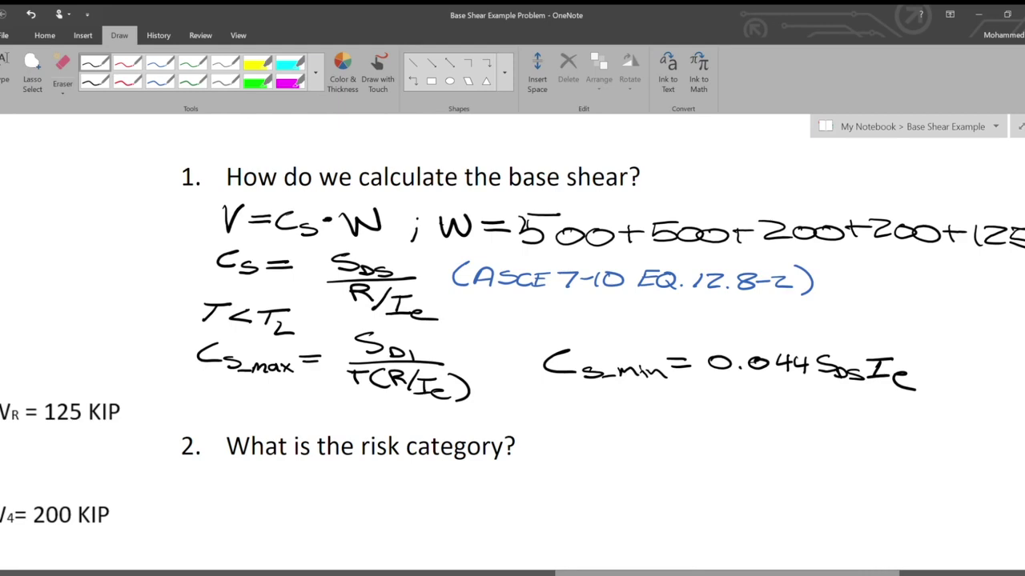
# Cite ASCE 7-10 Eq. 12.8-3 in blue below Cs_max.
pyautogui.click(160, 62)
pyautogui.moveTo(200, 390)
pyautogui.mouseDown()
pyautogui.moveTo(192, 413)
pyautogui.moveTo(237, 413)
pyautogui.mouseUp()
pyautogui.moveTo(255, 401)
pyautogui.mouseDown()
pyautogui.moveTo(238, 413)
pyautogui.moveTo(311, 416)
pyautogui.moveTo(333, 406)
pyautogui.mouseUp()
pyautogui.moveTo(339, 402)
pyautogui.mouseDown()
pyautogui.moveTo(343, 413)
pyautogui.moveTo(351, 404)
pyautogui.mouseUp()
pyautogui.moveTo(370, 402)
pyautogui.mouseDown()
pyautogui.moveTo(389, 402)
pyautogui.moveTo(369, 417)
pyautogui.mouseUp()
pyautogui.moveTo(368, 416); pyautogui.dragTo(394, 425)
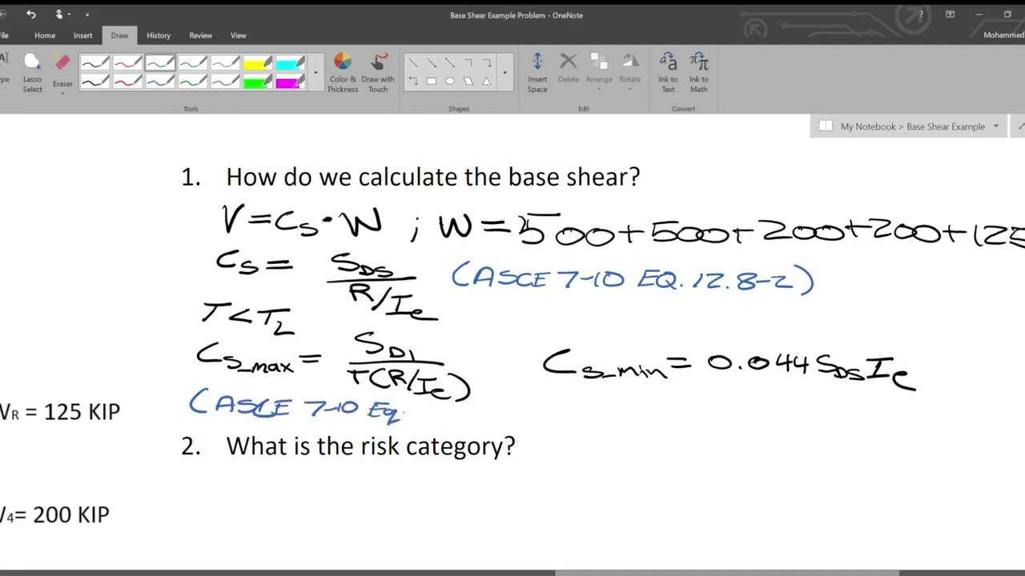
pyautogui.click(403, 417)
pyautogui.moveTo(416, 406)
pyautogui.mouseDown()
pyautogui.moveTo(413, 421)
pyautogui.moveTo(469, 409)
pyautogui.moveTo(489, 423)
pyautogui.mouseUp()
pyautogui.click(446, 420)
pyautogui.moveTo(504, 400); pyautogui.dragTo(508, 426)
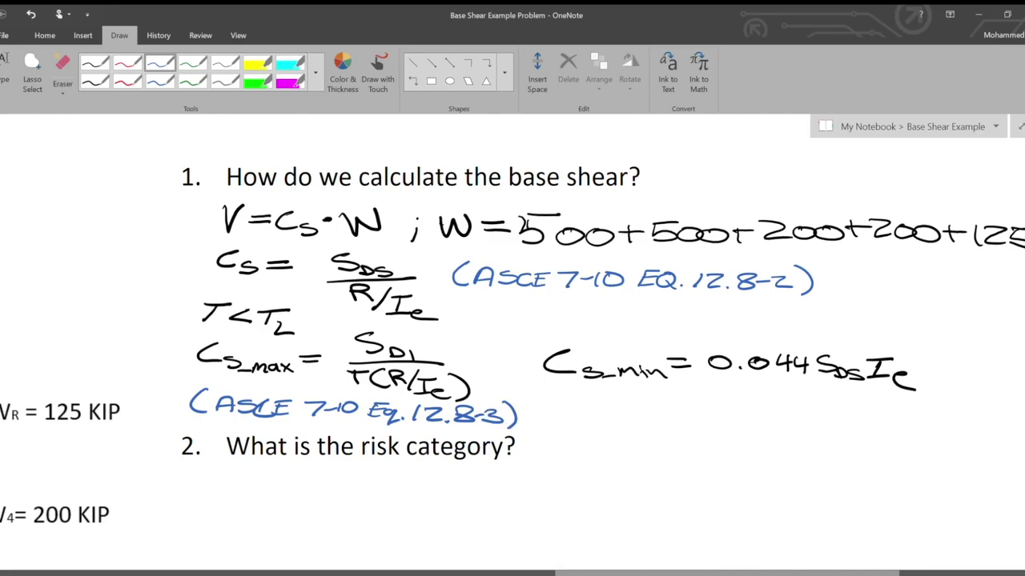
# Cite ASCE 7-10 EQ. 12.8-5 in blue below Cs_min.
pyautogui.moveTo(614, 396)
pyautogui.mouseDown()
pyautogui.moveTo(613, 418)
pyautogui.moveTo(647, 416)
pyautogui.mouseUp()
pyautogui.moveTo(636, 408); pyautogui.dragTo(653, 414)
pyautogui.moveTo(693, 401)
pyautogui.mouseDown()
pyautogui.moveTo(679, 414)
pyautogui.moveTo(702, 401)
pyautogui.mouseUp()
pyautogui.moveTo(701, 402)
pyautogui.mouseDown()
pyautogui.moveTo(712, 400)
pyautogui.moveTo(709, 408)
pyautogui.mouseUp()
pyautogui.moveTo(697, 417); pyautogui.dragTo(768, 408)
pyautogui.moveTo(770, 400)
pyautogui.mouseDown()
pyautogui.moveTo(770, 415)
pyautogui.moveTo(785, 402)
pyautogui.moveTo(810, 414)
pyautogui.mouseUp()
pyautogui.moveTo(811, 406); pyautogui.dragTo(827, 415)
pyautogui.moveTo(837, 399); pyautogui.dragTo(847, 416)
pyautogui.moveTo(853, 411); pyautogui.dragTo(864, 413)
pyautogui.moveTo(872, 402); pyautogui.dragTo(884, 413)
pyautogui.moveTo(888, 412); pyautogui.dragTo(942, 407)
pyautogui.moveTo(957, 397)
pyautogui.mouseDown()
pyautogui.moveTo(947, 415)
pyautogui.moveTo(969, 419)
pyautogui.mouseUp()
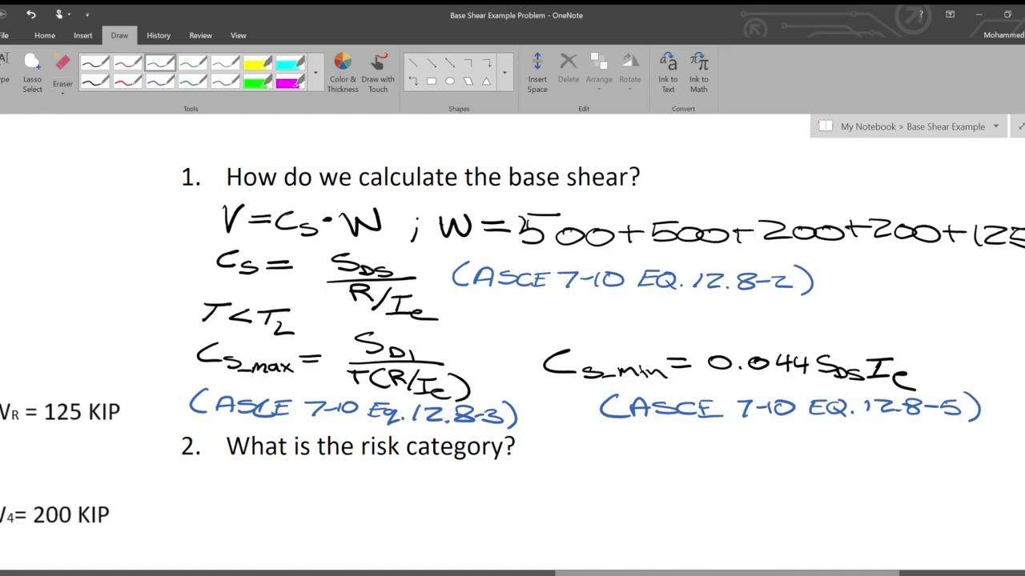
# Circle S1 < 0.6g in red ink within the seismic parameters line.
pyautogui.keyDown('ctrl'); pyautogui.scroll(-5, 513, 337); pyautogui.keyUp('ctrl')
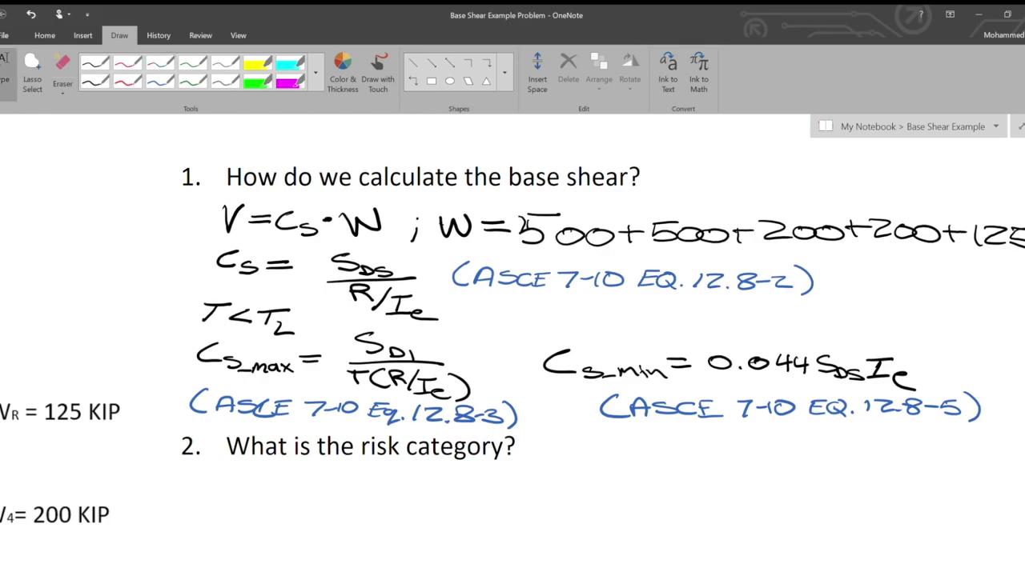
pyautogui.hscroll(-5, 512, 337)
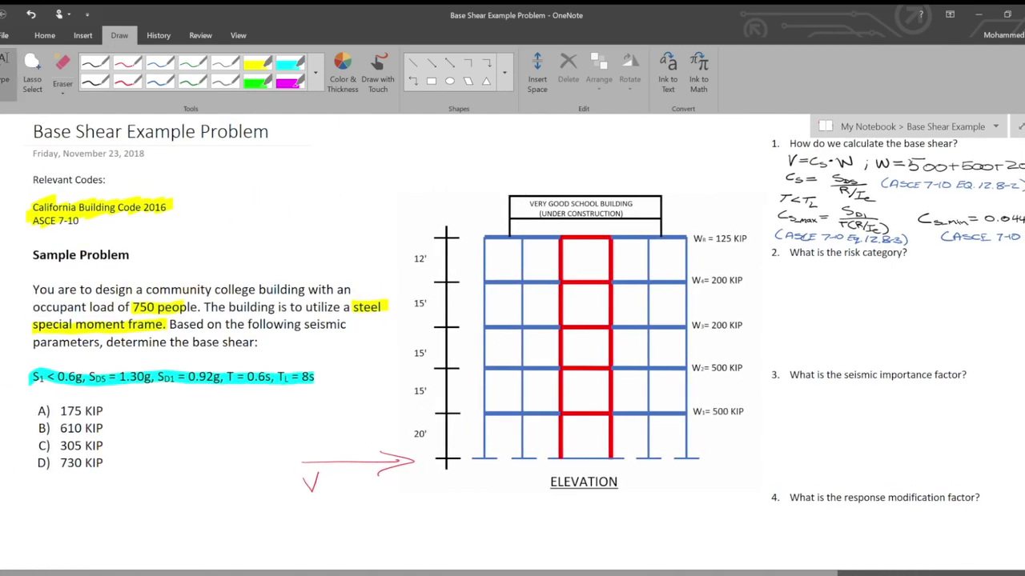
pyautogui.hscroll(2, 512, 336)
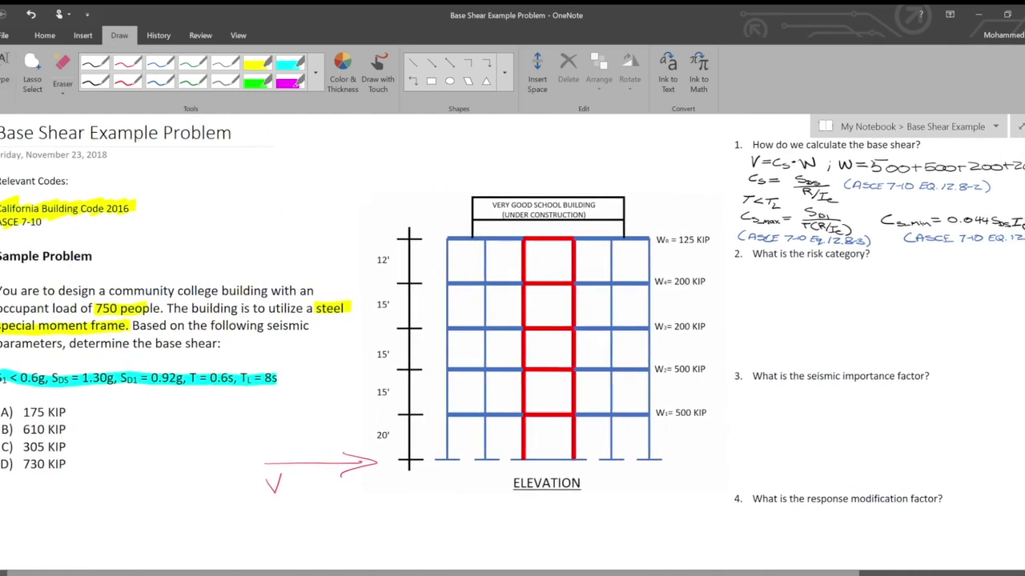
pyautogui.hscroll(-2, 512, 336)
pyautogui.scroll(1, 512, 337)
pyautogui.click(127, 81)
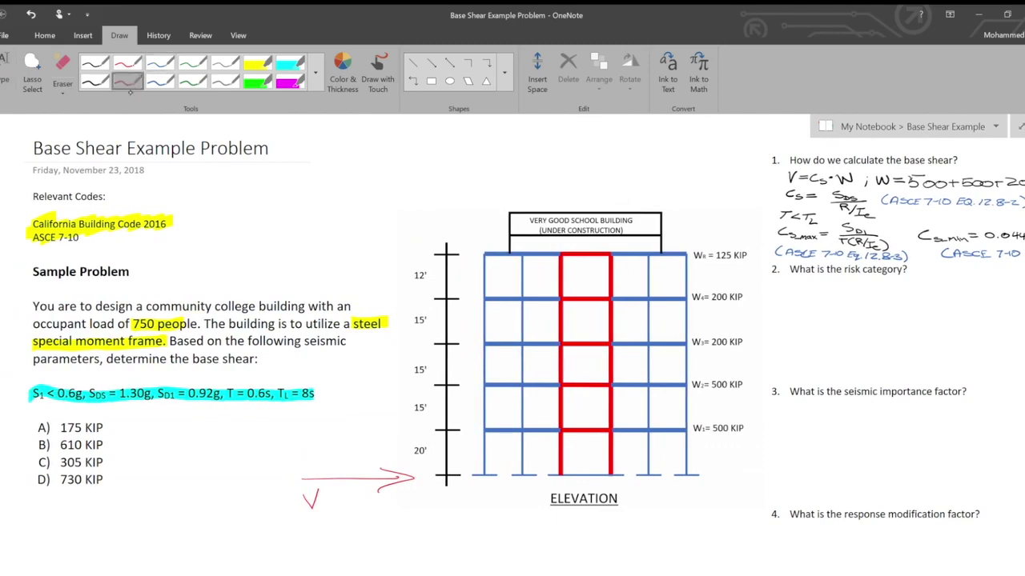
pyautogui.moveTo(60, 377); pyautogui.dragTo(80, 380)
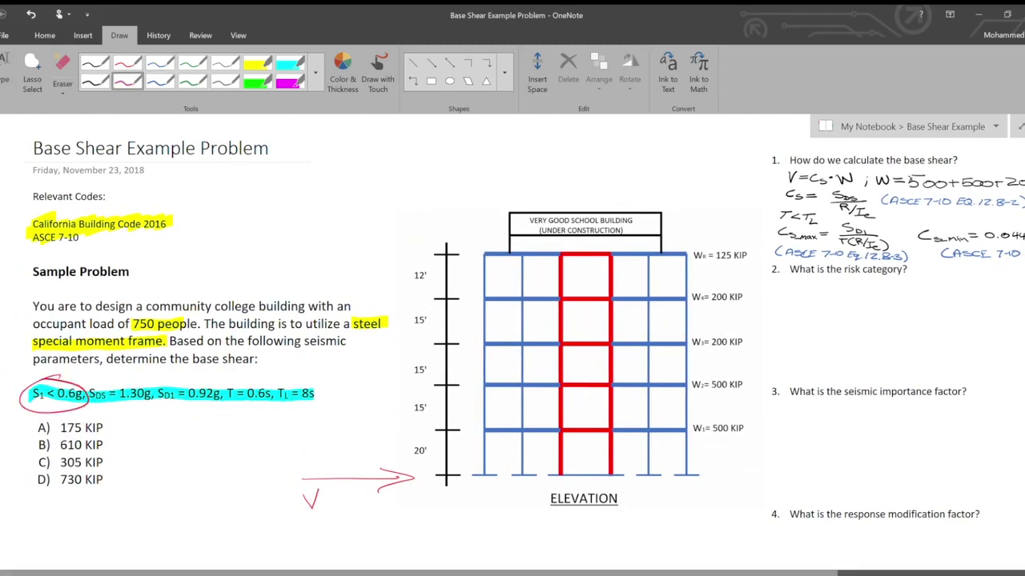
pyautogui.hscroll(6, 512, 336)
pyautogui.scroll(3, 512, 336)
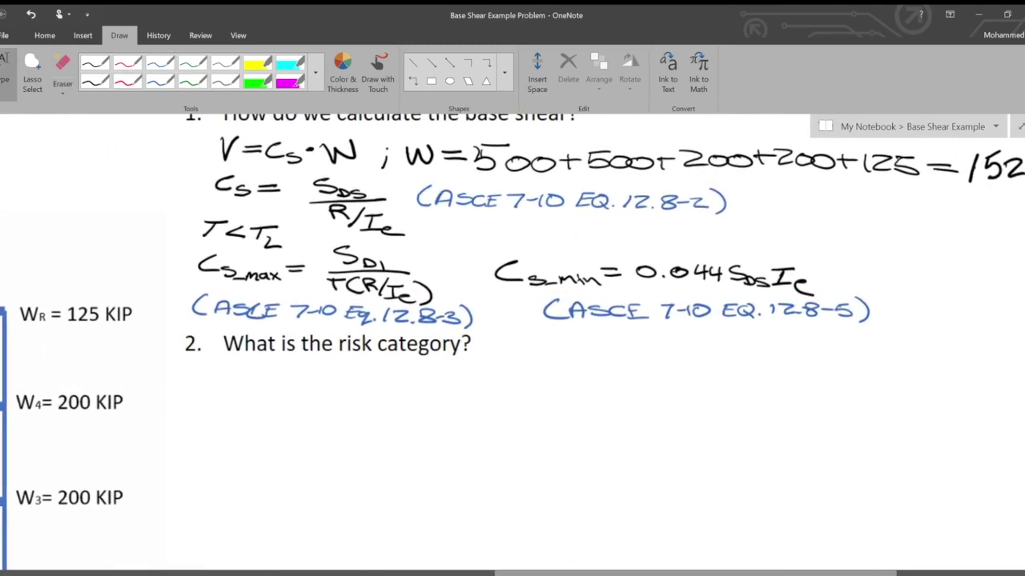
pyautogui.click(257, 62)
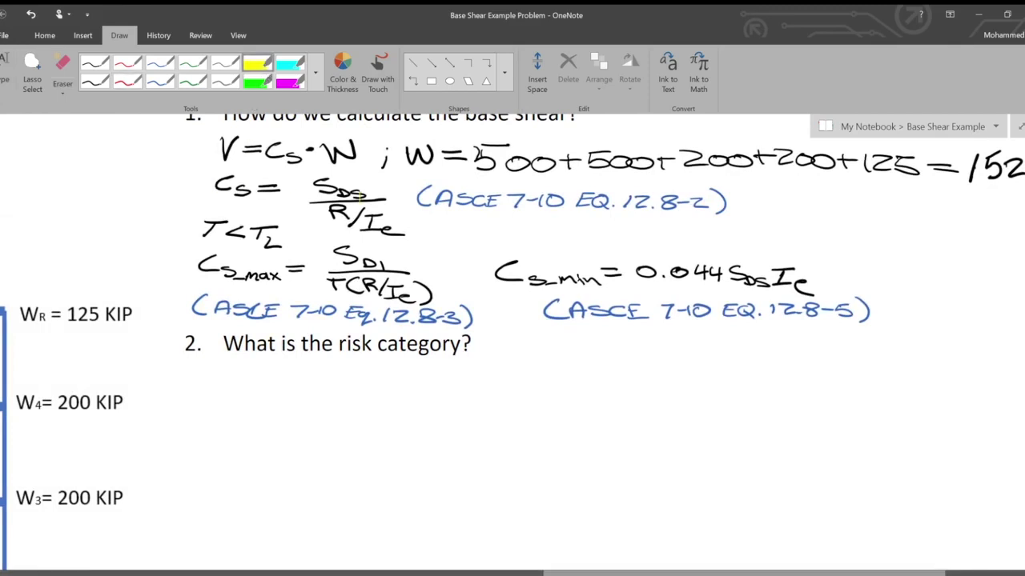
# Highlight Cs = SDS/(R/Ie), Cs_max = SD1/T(R/Ie) and Cs_min = 0.044 SDS Ie in yellow.
pyautogui.moveTo(217, 187); pyautogui.dragTo(385, 192)
pyautogui.moveTo(328, 219); pyautogui.dragTo(404, 224)
pyautogui.moveTo(199, 263); pyautogui.dragTo(258, 264)
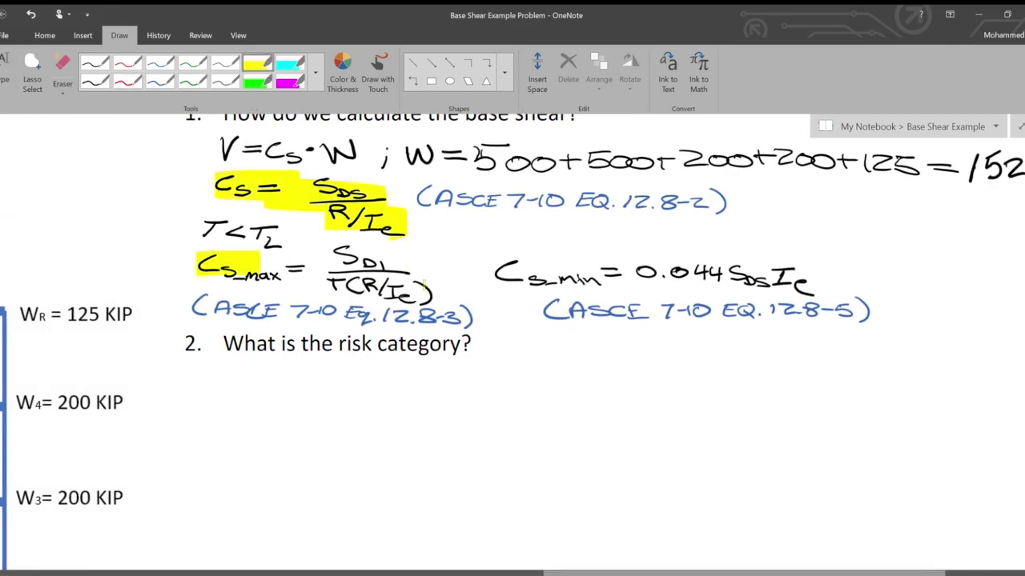
pyautogui.moveTo(188, 270); pyautogui.dragTo(431, 280)
pyautogui.moveTo(492, 272); pyautogui.dragTo(602, 277)
pyautogui.moveTo(680, 272); pyautogui.dragTo(712, 273)
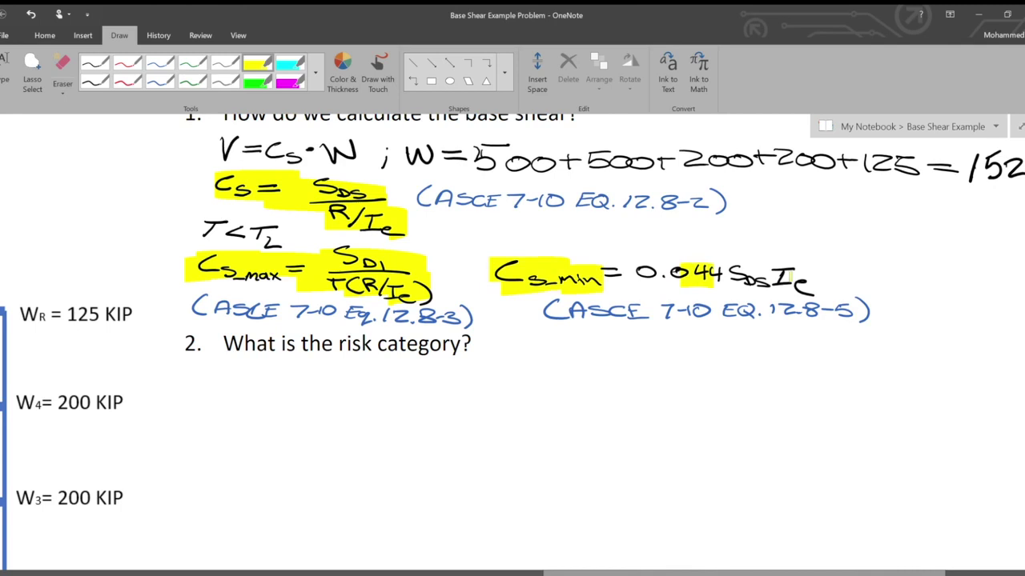
pyautogui.moveTo(636, 272); pyautogui.dragTo(805, 277)
pyautogui.moveTo(597, 273); pyautogui.dragTo(639, 276)
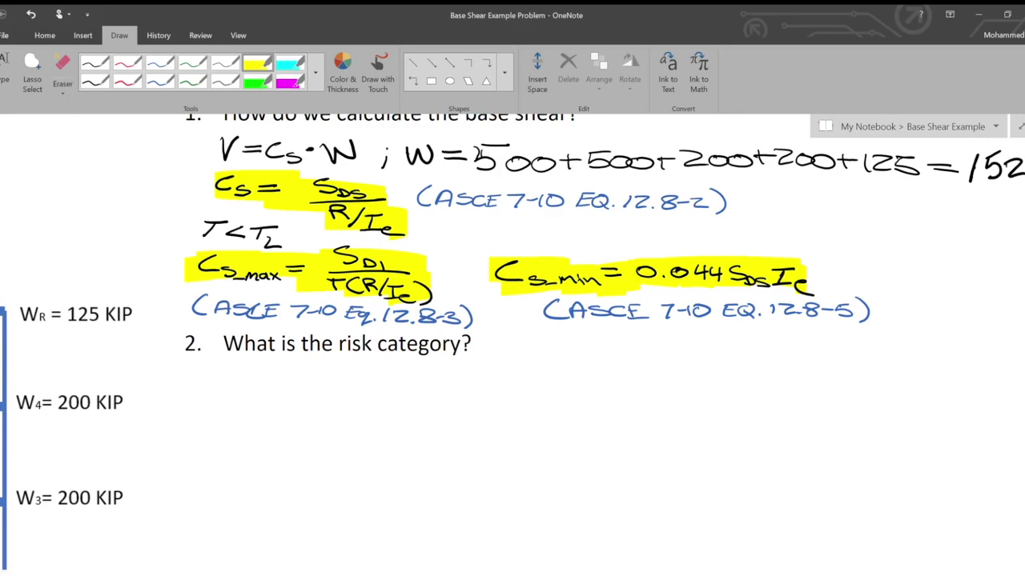
pyautogui.scroll(2, 438, 116)
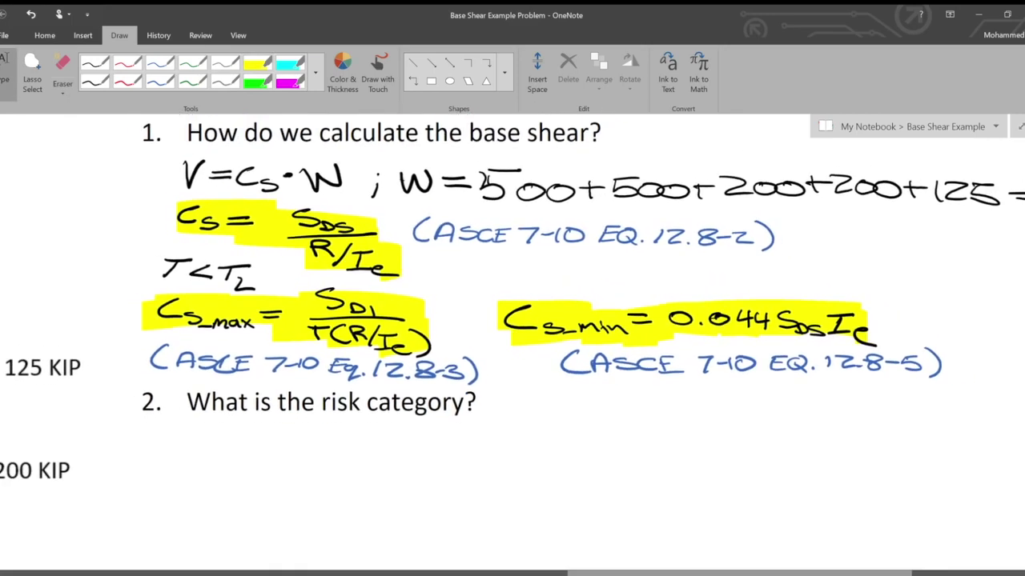
# Draw a red arrow to R and label it 'RESPONSE MOD FACTOR'.
pyautogui.click(128, 81)
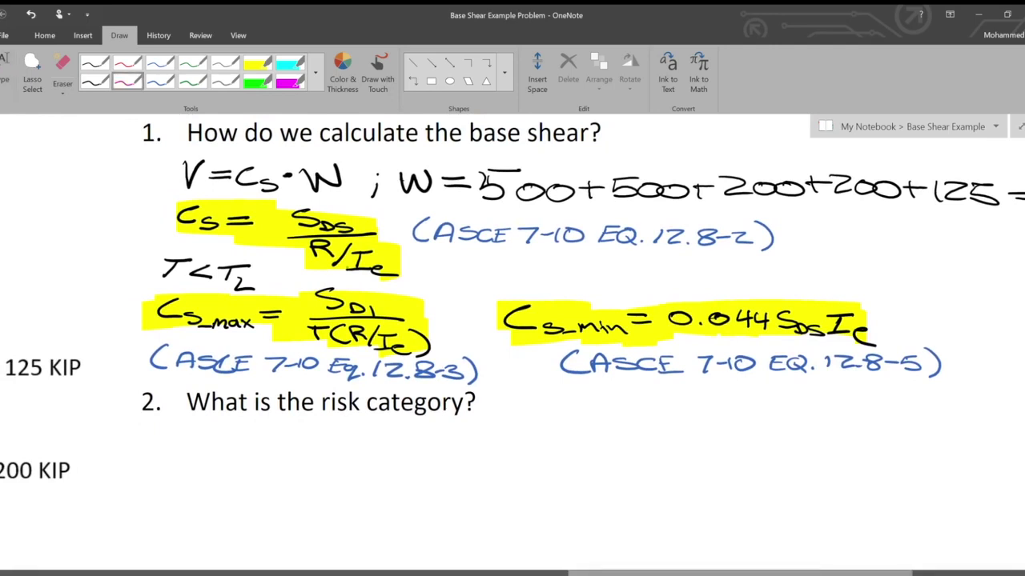
pyautogui.moveTo(319, 272)
pyautogui.mouseDown()
pyautogui.moveTo(328, 260)
pyautogui.moveTo(461, 260)
pyautogui.moveTo(498, 275)
pyautogui.mouseUp()
pyautogui.moveTo(502, 264)
pyautogui.mouseDown()
pyautogui.moveTo(512, 273)
pyautogui.moveTo(524, 265)
pyautogui.mouseUp()
pyautogui.moveTo(512, 272)
pyautogui.mouseDown()
pyautogui.moveTo(609, 258)
pyautogui.moveTo(614, 273)
pyautogui.mouseUp()
pyautogui.moveTo(624, 260); pyautogui.dragTo(645, 259)
pyautogui.moveTo(635, 259)
pyautogui.mouseDown()
pyautogui.moveTo(634, 274)
pyautogui.moveTo(640, 265)
pyautogui.mouseUp()
pyautogui.moveTo(626, 275)
pyautogui.mouseDown()
pyautogui.moveTo(674, 262)
pyautogui.moveTo(701, 277)
pyautogui.mouseUp()
pyautogui.moveTo(714, 265); pyautogui.dragTo(724, 277)
pyautogui.moveTo(723, 261)
pyautogui.mouseDown()
pyautogui.moveTo(724, 277)
pyautogui.moveTo(801, 264)
pyautogui.mouseUp()
pyautogui.moveTo(782, 273); pyautogui.dragTo(821, 281)
pyautogui.moveTo(805, 274); pyautogui.dragTo(845, 280)
pyautogui.moveTo(840, 264)
pyautogui.mouseDown()
pyautogui.moveTo(865, 264)
pyautogui.moveTo(853, 281)
pyautogui.mouseUp()
pyautogui.moveTo(871, 266); pyautogui.dragTo(885, 261)
pyautogui.moveTo(886, 261); pyautogui.dragTo(910, 282)
# Draw a second red arrow pointing at Ie and write 'SEISMIC' beside it.
pyautogui.moveTo(362, 281); pyautogui.dragTo(386, 272)
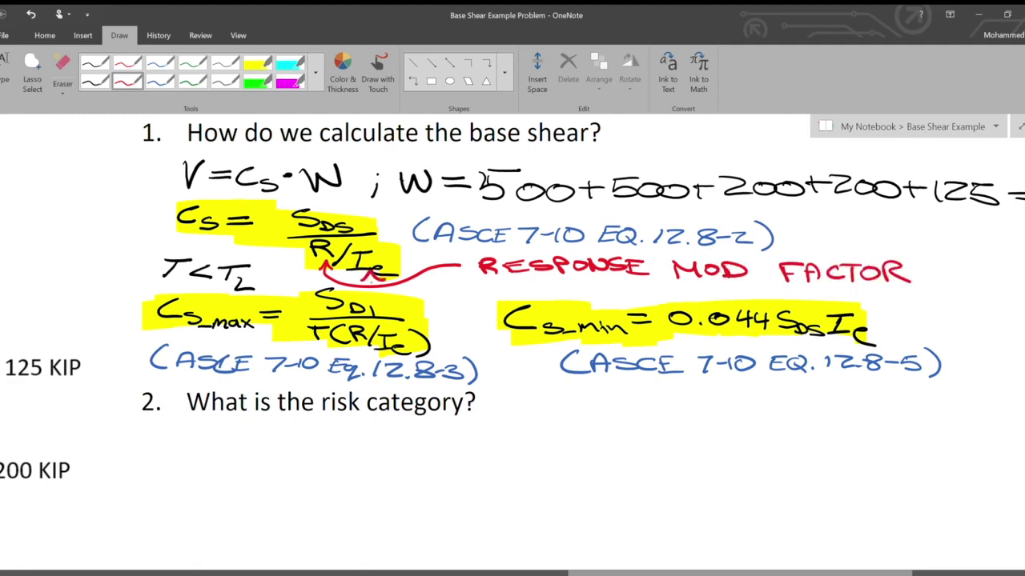
pyautogui.moveTo(540, 390); pyautogui.dragTo(373, 276)
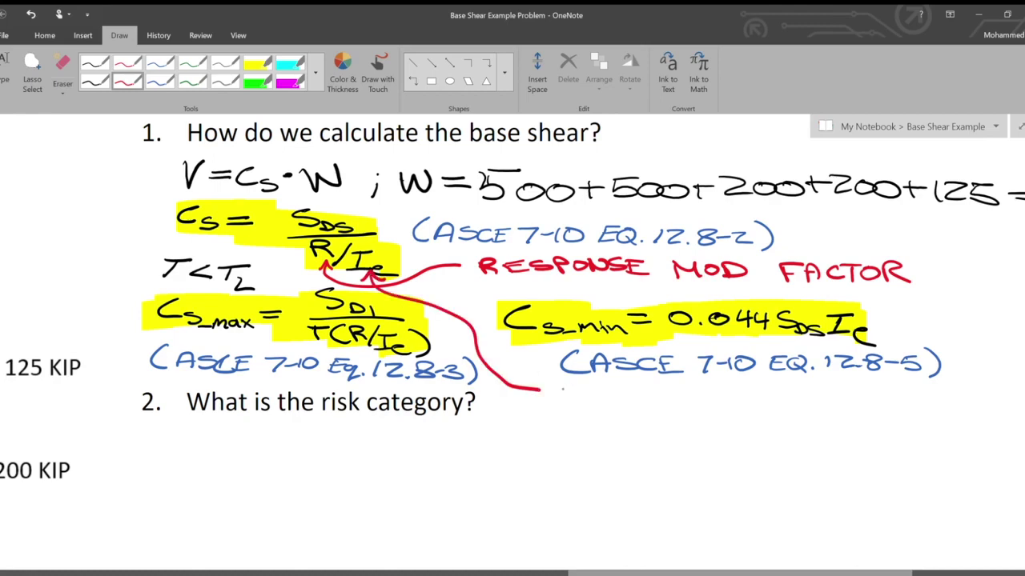
pyautogui.moveTo(589, 389); pyautogui.dragTo(561, 405)
pyautogui.moveTo(599, 391)
pyautogui.mouseDown()
pyautogui.moveTo(599, 408)
pyautogui.moveTo(620, 389)
pyautogui.mouseUp()
pyautogui.moveTo(602, 405); pyautogui.dragTo(639, 405)
pyautogui.moveTo(669, 391)
pyautogui.mouseDown()
pyautogui.moveTo(669, 409)
pyautogui.moveTo(693, 408)
pyautogui.mouseUp()
pyautogui.moveTo(698, 389)
pyautogui.mouseDown()
pyautogui.moveTo(698, 408)
pyautogui.moveTo(726, 406)
pyautogui.mouseUp()
pyautogui.hscroll(3, 697, 398)
pyautogui.scroll(-1, 697, 398)
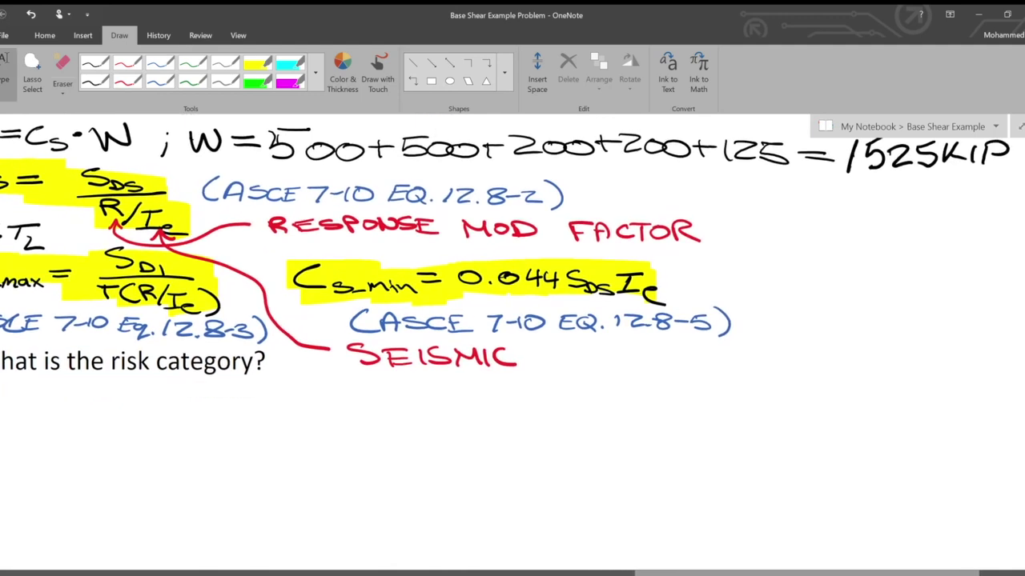
# Write 'IMPORTANCE' in red after SEISMIC.
pyautogui.moveTo(547, 349); pyautogui.dragTo(555, 365)
pyautogui.moveTo(563, 349)
pyautogui.mouseDown()
pyautogui.moveTo(572, 364)
pyautogui.moveTo(629, 357)
pyautogui.moveTo(584, 354)
pyautogui.mouseUp()
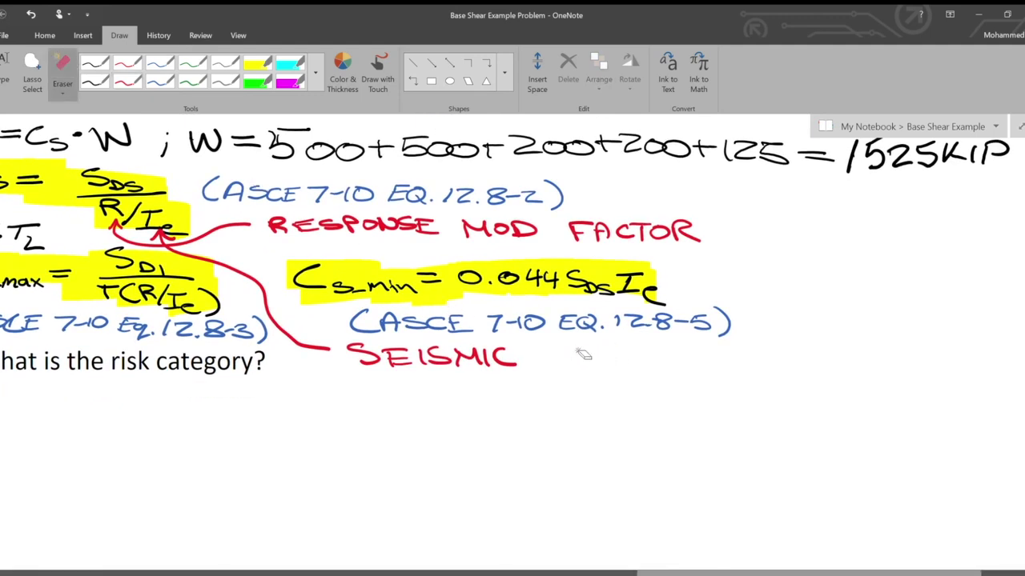
pyautogui.click(127, 80)
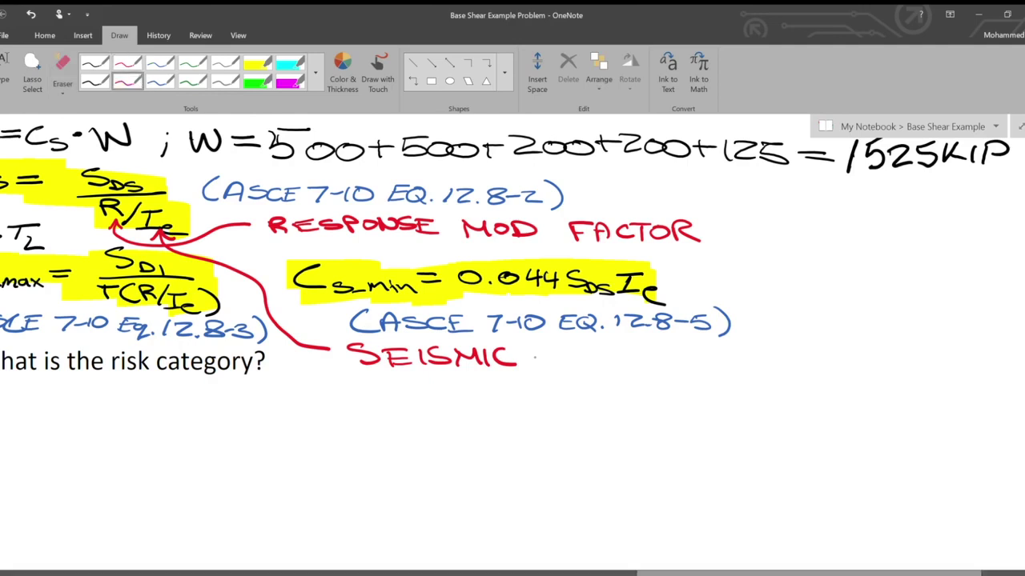
pyautogui.moveTo(549, 348); pyautogui.dragTo(552, 368)
pyautogui.moveTo(563, 348)
pyautogui.mouseDown()
pyautogui.moveTo(569, 366)
pyautogui.moveTo(631, 354)
pyautogui.moveTo(666, 370)
pyautogui.moveTo(682, 353)
pyautogui.mouseUp()
pyautogui.moveTo(672, 353)
pyautogui.mouseDown()
pyautogui.moveTo(672, 370)
pyautogui.moveTo(698, 372)
pyautogui.mouseUp()
pyautogui.moveTo(685, 364); pyautogui.dragTo(731, 352)
# Add 'FACTOR' to complete the red 'SEISMIC IMPORTANCE FACTOR' label and leave pen mode.
pyautogui.moveTo(748, 353); pyautogui.dragTo(750, 372)
pyautogui.moveTo(750, 352)
pyautogui.mouseDown()
pyautogui.moveTo(762, 351)
pyautogui.moveTo(771, 372)
pyautogui.mouseUp()
pyautogui.moveTo(751, 362); pyautogui.dragTo(825, 351)
pyautogui.moveTo(801, 363); pyautogui.dragTo(847, 373)
pyautogui.moveTo(831, 364); pyautogui.dragTo(867, 372)
pyautogui.moveTo(877, 355); pyautogui.dragTo(878, 373)
pyautogui.moveTo(864, 354); pyautogui.dragTo(907, 352)
pyautogui.moveTo(907, 352); pyautogui.dragTo(927, 374)
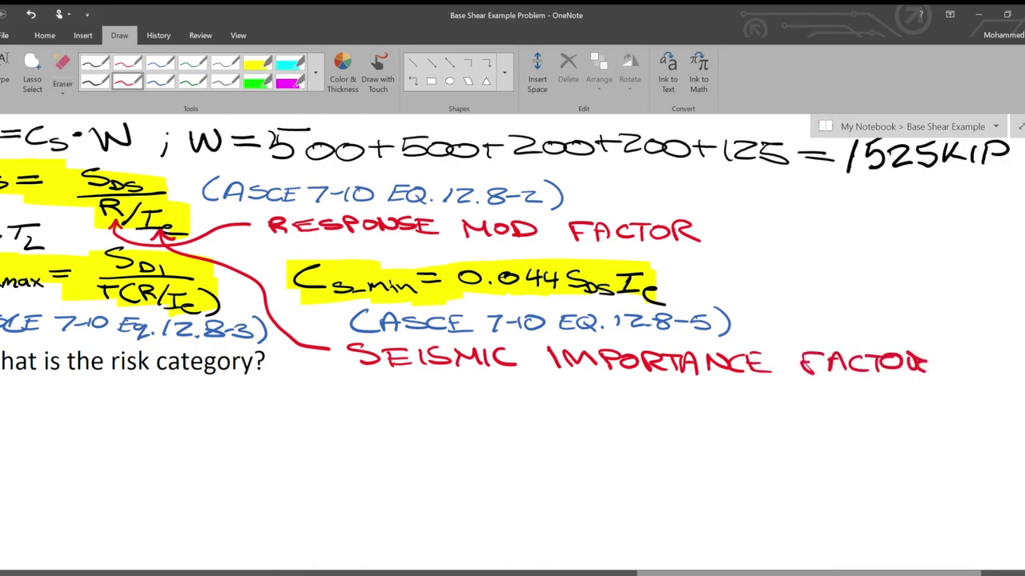
pyautogui.click(7, 76)
pyautogui.scroll(-3, 513, 288)
pyautogui.scroll(2, 513, 288)
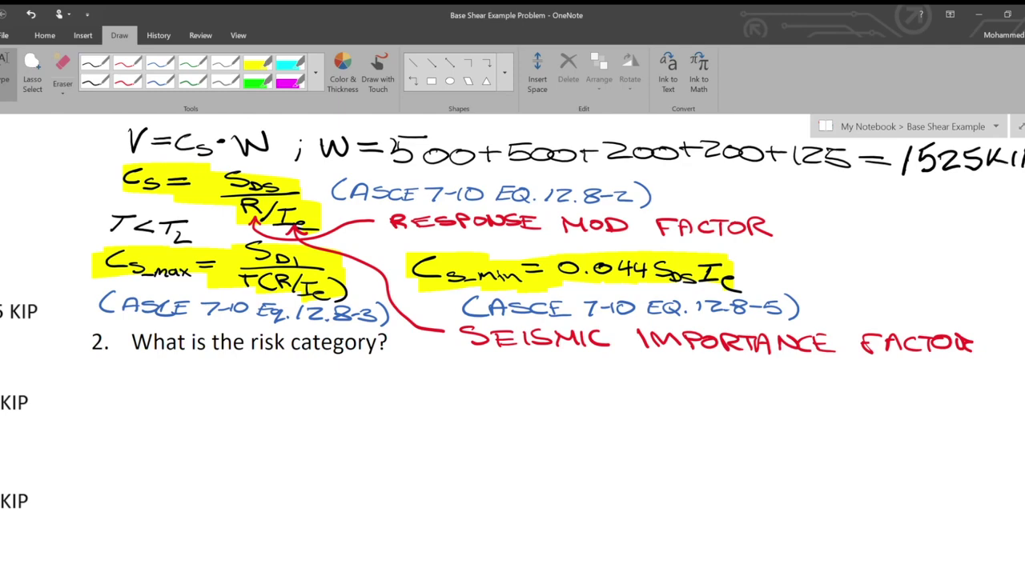
# Write 'R = 8' in black ink under question 4.
pyautogui.scroll(-3, 513, 344)
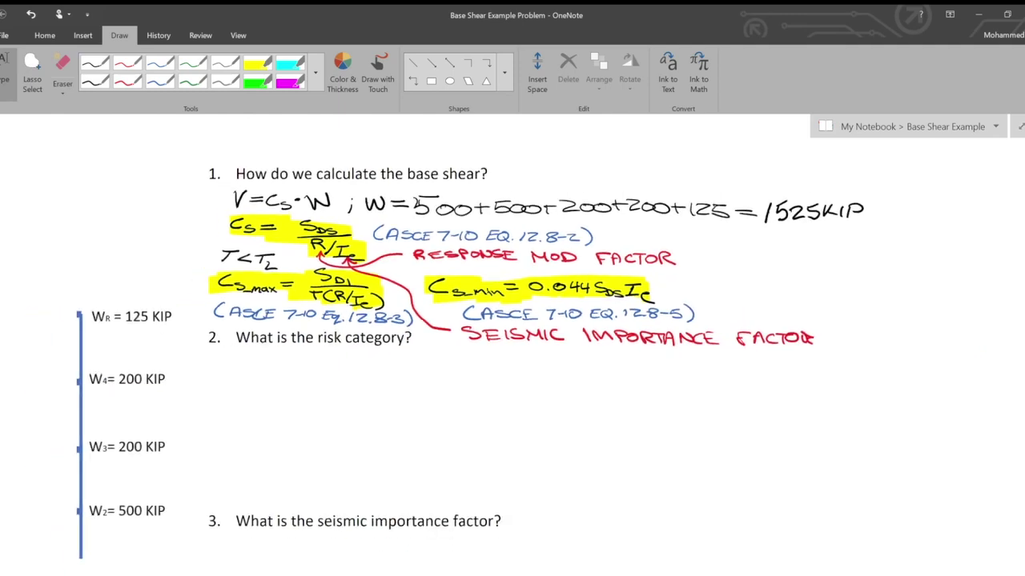
pyautogui.hscroll(-5, 513, 344)
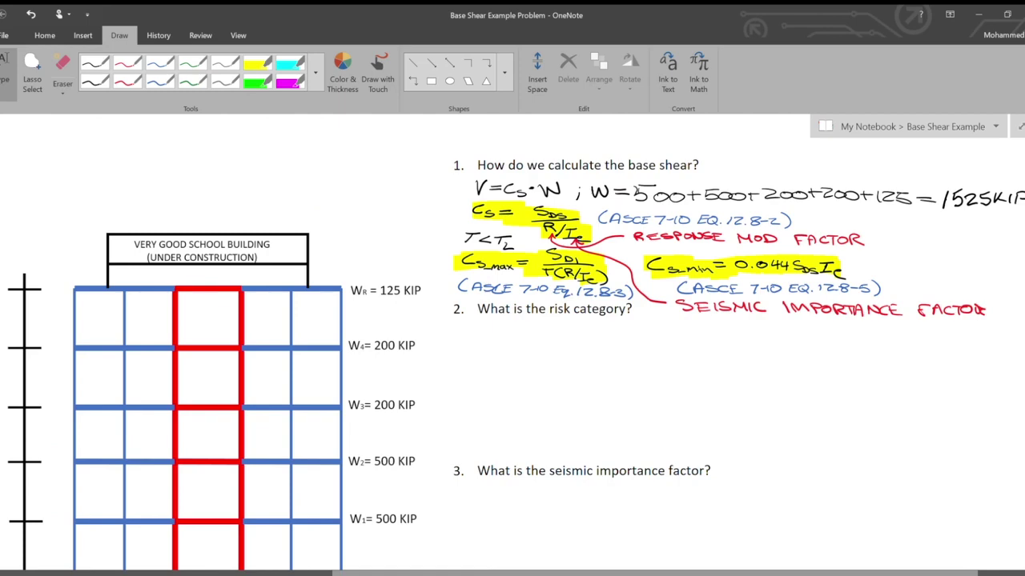
pyautogui.hscroll(5, 512, 352)
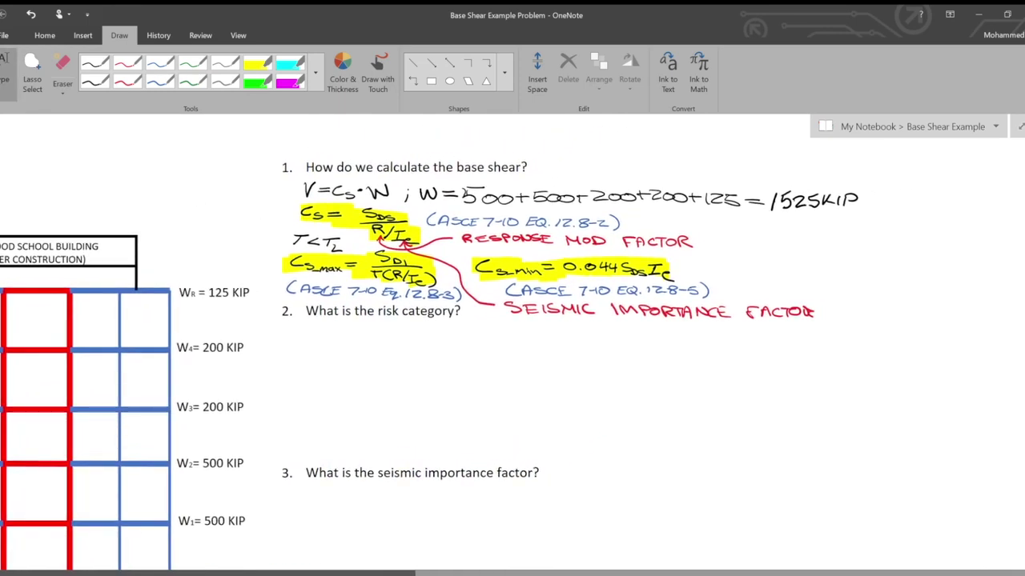
pyautogui.scroll(-6, 513, 344)
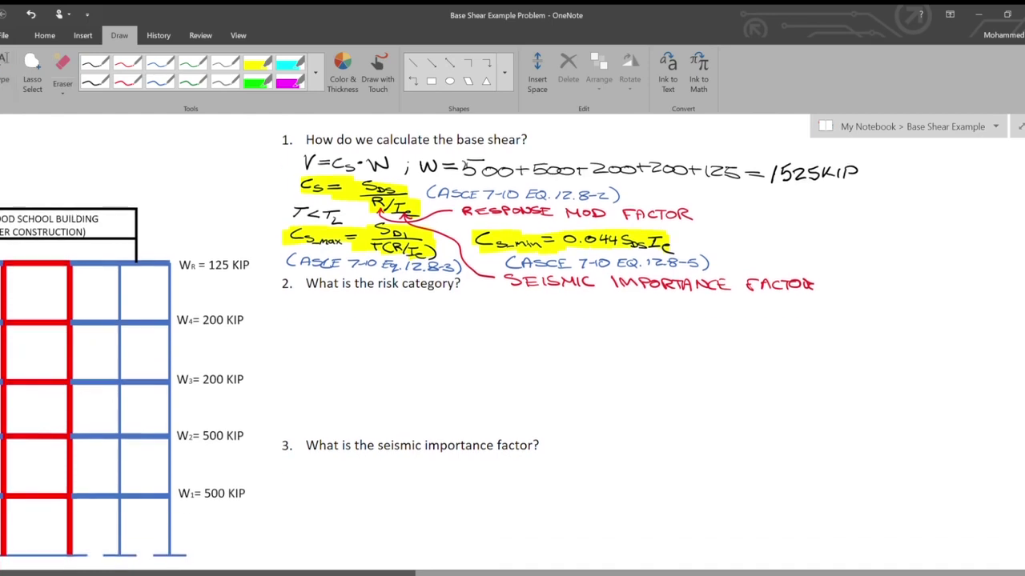
pyautogui.scroll(-1, 513, 344)
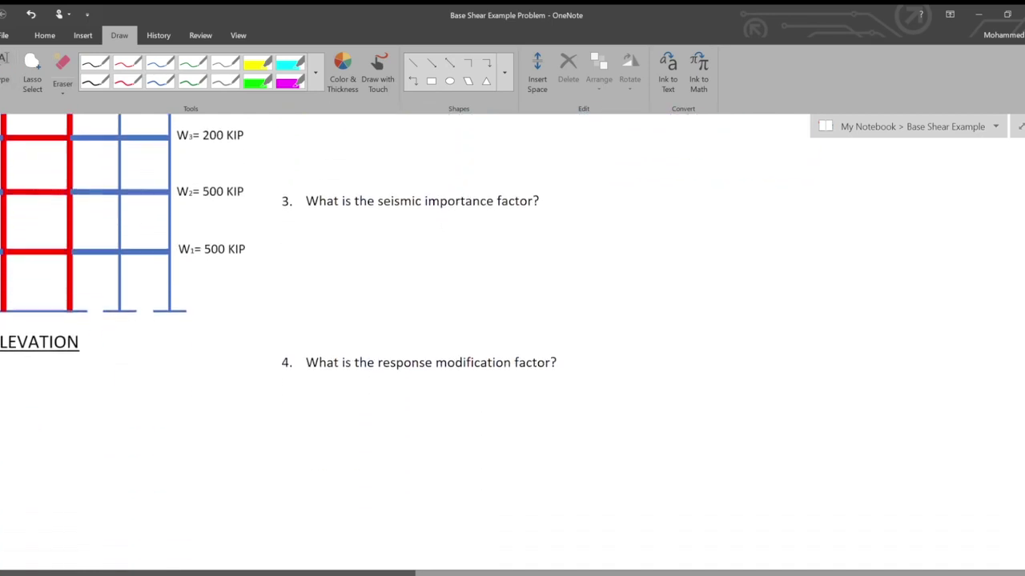
pyautogui.click(127, 80)
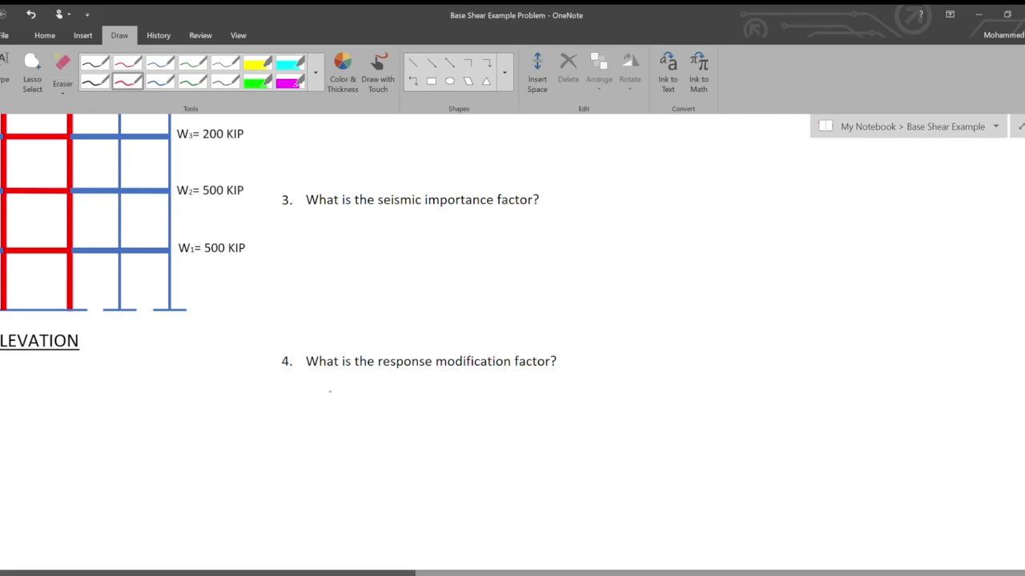
pyautogui.click(95, 80)
pyautogui.moveTo(357, 381)
pyautogui.mouseDown()
pyautogui.moveTo(366, 400)
pyautogui.moveTo(375, 397)
pyautogui.mouseUp()
pyautogui.moveTo(383, 385); pyautogui.dragTo(404, 386)
pyautogui.moveTo(384, 392); pyautogui.dragTo(442, 382)
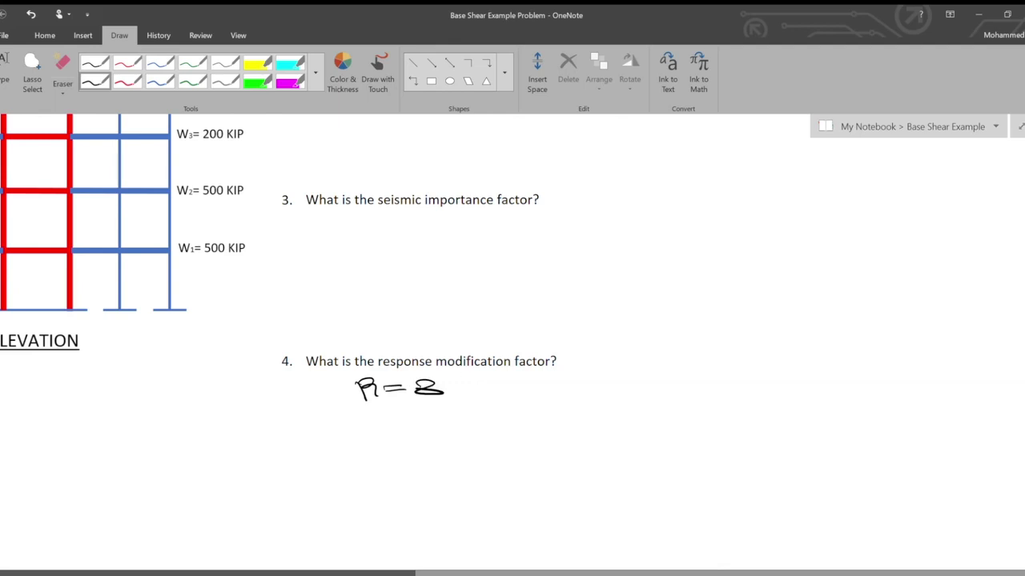
# Write the blue reference '(ASCE 7-10 TABLE 12.2-1)' after R = 8.
pyautogui.click(159, 81)
pyautogui.moveTo(486, 379)
pyautogui.mouseDown()
pyautogui.moveTo(489, 398)
pyautogui.moveTo(517, 397)
pyautogui.mouseUp()
pyautogui.moveTo(502, 391); pyautogui.dragTo(523, 398)
pyautogui.moveTo(559, 387)
pyautogui.mouseDown()
pyautogui.moveTo(559, 399)
pyautogui.moveTo(629, 392)
pyautogui.mouseUp()
pyautogui.click(651, 394)
pyautogui.moveTo(635, 388)
pyautogui.mouseDown()
pyautogui.moveTo(637, 400)
pyautogui.moveTo(652, 386)
pyautogui.moveTo(701, 403)
pyautogui.mouseUp()
pyautogui.moveTo(685, 386)
pyautogui.mouseDown()
pyautogui.moveTo(712, 383)
pyautogui.moveTo(726, 403)
pyautogui.mouseUp()
pyautogui.moveTo(712, 394); pyautogui.dragTo(768, 404)
pyautogui.moveTo(776, 389)
pyautogui.mouseDown()
pyautogui.moveTo(777, 404)
pyautogui.moveTo(793, 386)
pyautogui.mouseUp()
pyautogui.moveTo(778, 393); pyautogui.dragTo(788, 394)
pyautogui.moveTo(775, 404)
pyautogui.mouseDown()
pyautogui.moveTo(885, 407)
pyautogui.moveTo(898, 397)
pyautogui.mouseUp()
pyautogui.click(855, 406)
pyautogui.moveTo(908, 389)
pyautogui.mouseDown()
pyautogui.moveTo(908, 406)
pyautogui.moveTo(927, 417)
pyautogui.mouseUp()
pyautogui.scroll(5, 512, 345)
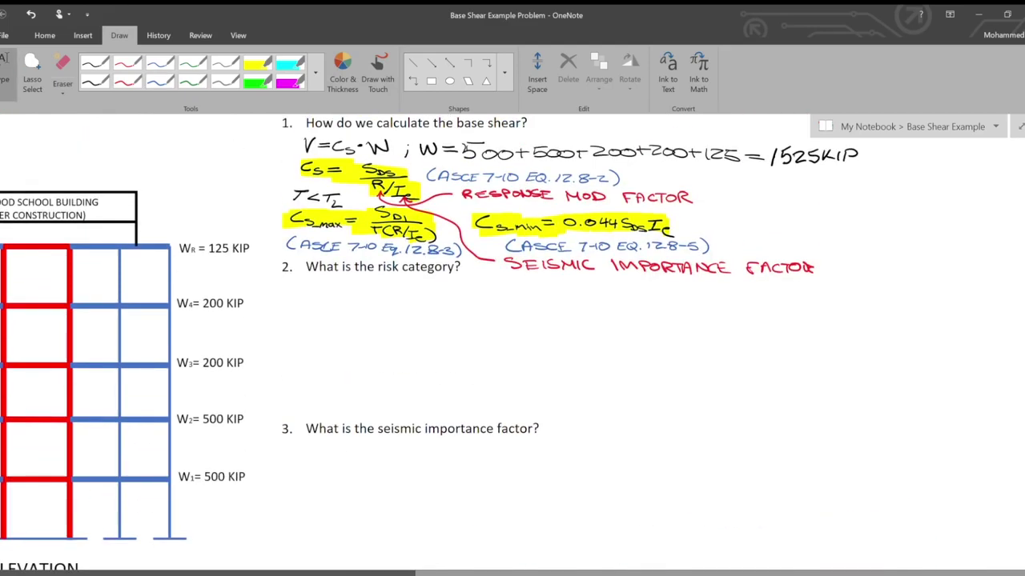
pyautogui.click(159, 72)
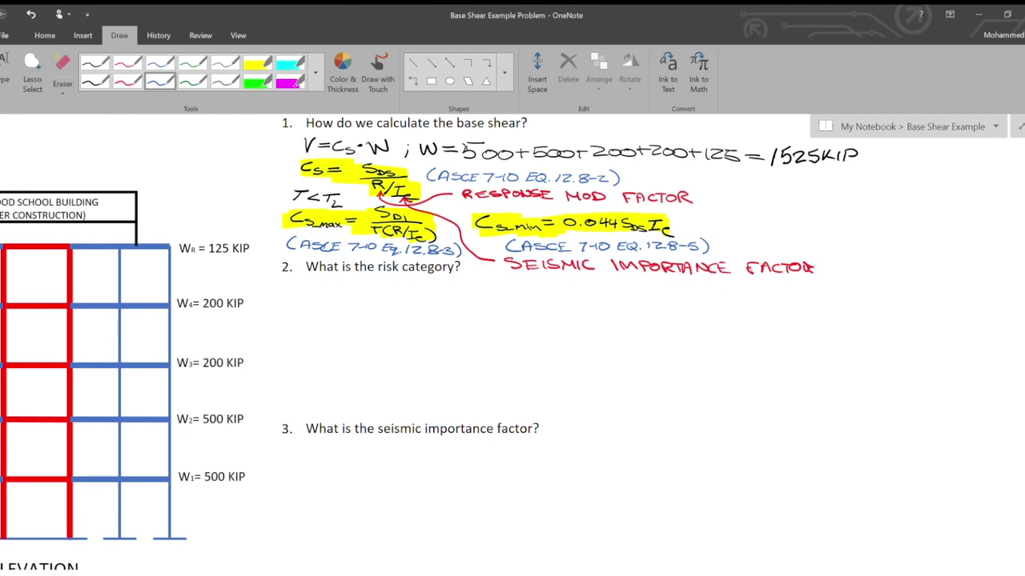
pyautogui.click(100, 83)
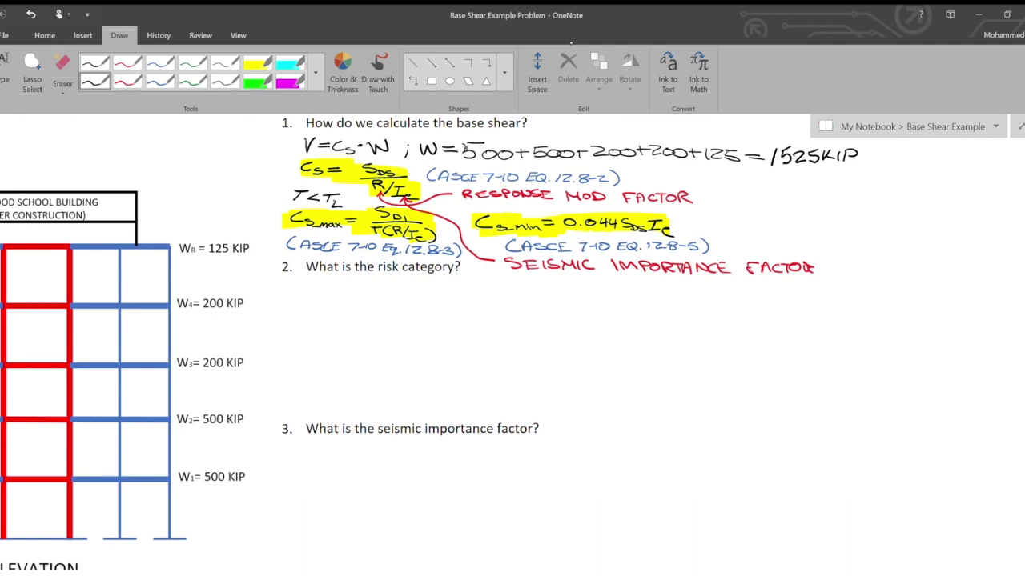
# Write 'CBC TABLE 1604.5' in blue under the risk category question.
pyautogui.click(159, 81)
pyautogui.click(159, 64)
pyautogui.moveTo(335, 285); pyautogui.dragTo(342, 298)
pyautogui.click(382, 293)
pyautogui.moveTo(376, 286)
pyautogui.mouseDown()
pyautogui.moveTo(376, 297)
pyautogui.moveTo(405, 297)
pyautogui.moveTo(425, 280)
pyautogui.mouseUp()
pyautogui.moveTo(420, 283)
pyautogui.mouseDown()
pyautogui.moveTo(419, 298)
pyautogui.moveTo(446, 298)
pyautogui.mouseUp()
pyautogui.moveTo(446, 285); pyautogui.dragTo(448, 298)
pyautogui.moveTo(460, 285); pyautogui.dragTo(473, 298)
pyautogui.moveTo(470, 284); pyautogui.dragTo(485, 283)
pyautogui.moveTo(471, 290)
pyautogui.mouseDown()
pyautogui.moveTo(514, 303)
pyautogui.moveTo(579, 298)
pyautogui.mouseUp()
pyautogui.click(583, 300)
pyautogui.moveTo(573, 290)
pyautogui.mouseDown()
pyautogui.moveTo(572, 303)
pyautogui.moveTo(593, 305)
pyautogui.mouseUp()
pyautogui.moveTo(597, 286); pyautogui.dragTo(612, 287)
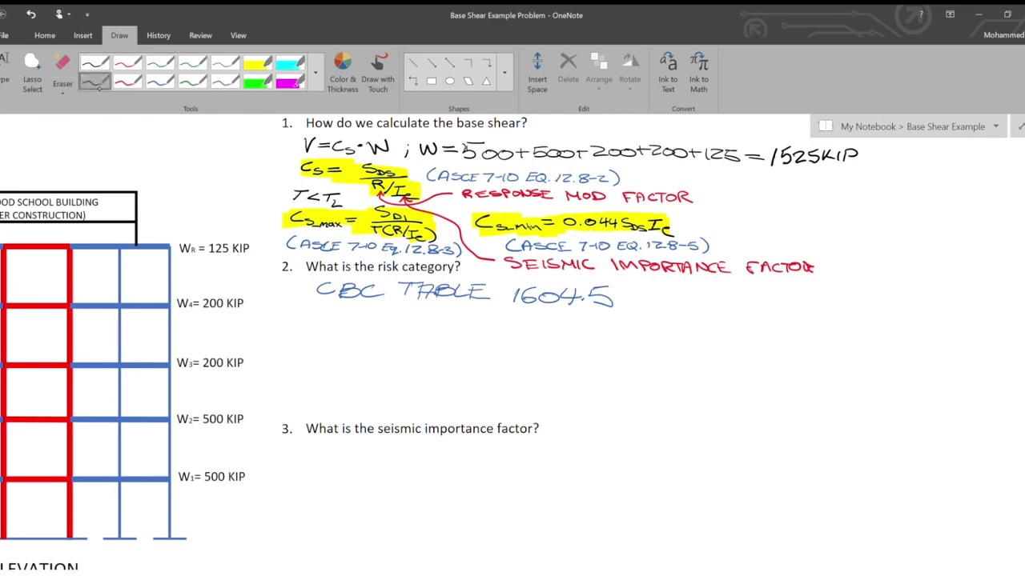
# Write 'RISK CATEGORY' in black ink below the table reference.
pyautogui.scroll(3, 509, 329)
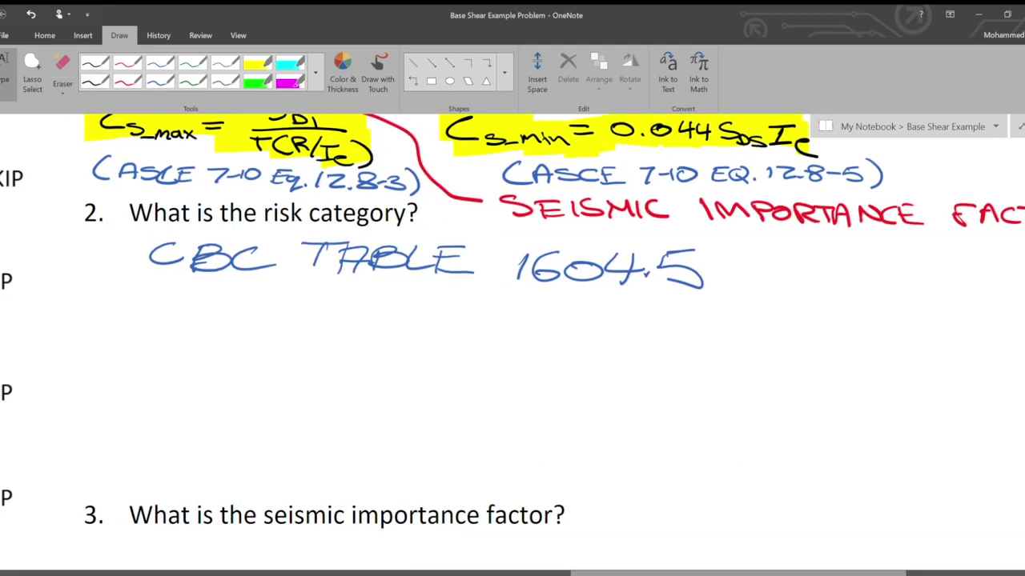
pyautogui.click(94, 81)
pyautogui.moveTo(150, 304)
pyautogui.mouseDown()
pyautogui.moveTo(150, 331)
pyautogui.moveTo(174, 328)
pyautogui.mouseUp()
pyautogui.moveTo(186, 308)
pyautogui.mouseDown()
pyautogui.moveTo(185, 329)
pyautogui.moveTo(233, 328)
pyautogui.mouseUp()
pyautogui.moveTo(255, 307)
pyautogui.mouseDown()
pyautogui.moveTo(261, 328)
pyautogui.moveTo(345, 333)
pyautogui.mouseUp()
pyautogui.moveTo(323, 324); pyautogui.dragTo(353, 333)
pyautogui.moveTo(340, 310); pyautogui.dragTo(368, 310)
pyautogui.moveTo(372, 311)
pyautogui.mouseDown()
pyautogui.moveTo(371, 332)
pyautogui.moveTo(392, 311)
pyautogui.mouseUp()
pyautogui.moveTo(373, 321); pyautogui.dragTo(417, 323)
pyautogui.moveTo(439, 314); pyautogui.dragTo(453, 331)
pyautogui.moveTo(453, 312)
pyautogui.mouseDown()
pyautogui.moveTo(482, 332)
pyautogui.moveTo(491, 323)
pyautogui.mouseUp()
pyautogui.moveTo(500, 312); pyautogui.dragTo(488, 331)
# Add the numeral 'III' to finish the answer RISK CATEGORY III.
pyautogui.moveTo(562, 312); pyautogui.dragTo(562, 343)
pyautogui.moveTo(575, 316)
pyautogui.mouseDown()
pyautogui.moveTo(575, 339)
pyautogui.moveTo(587, 343)
pyautogui.moveTo(612, 315)
pyautogui.mouseUp()
pyautogui.moveTo(549, 342); pyautogui.dragTo(618, 342)
pyautogui.scroll(-1, 513, 336)
pyautogui.scroll(-1, 512, 337)
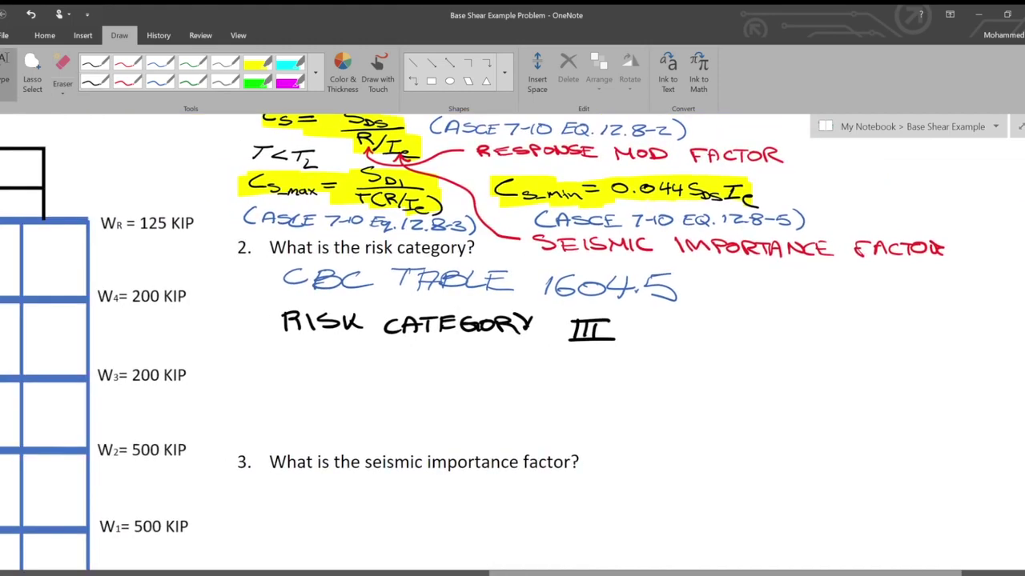
pyautogui.scroll(-3, 513, 337)
# Write 'ASCE 7-10' in blue under question 3.
pyautogui.click(161, 81)
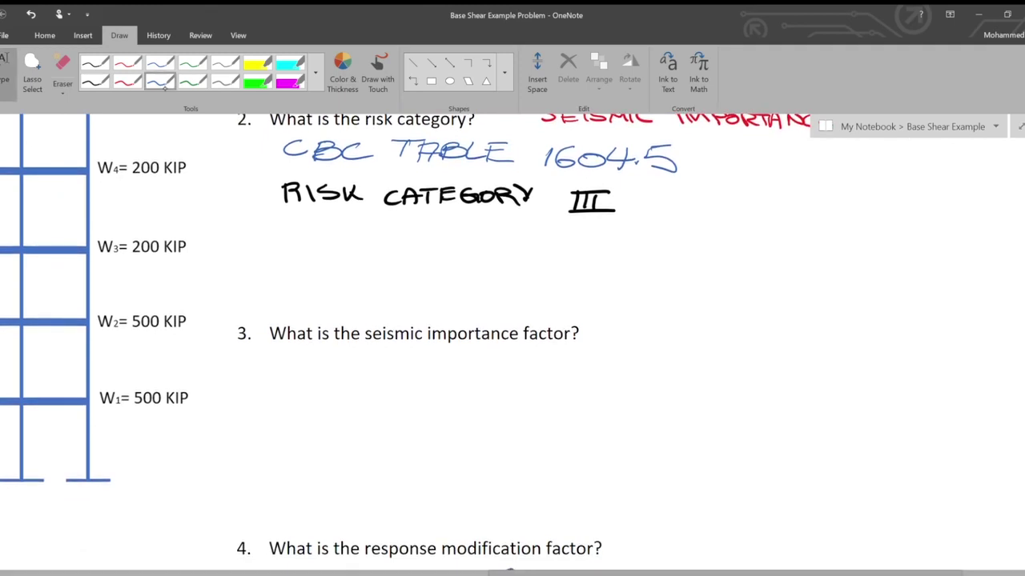
pyautogui.click(161, 62)
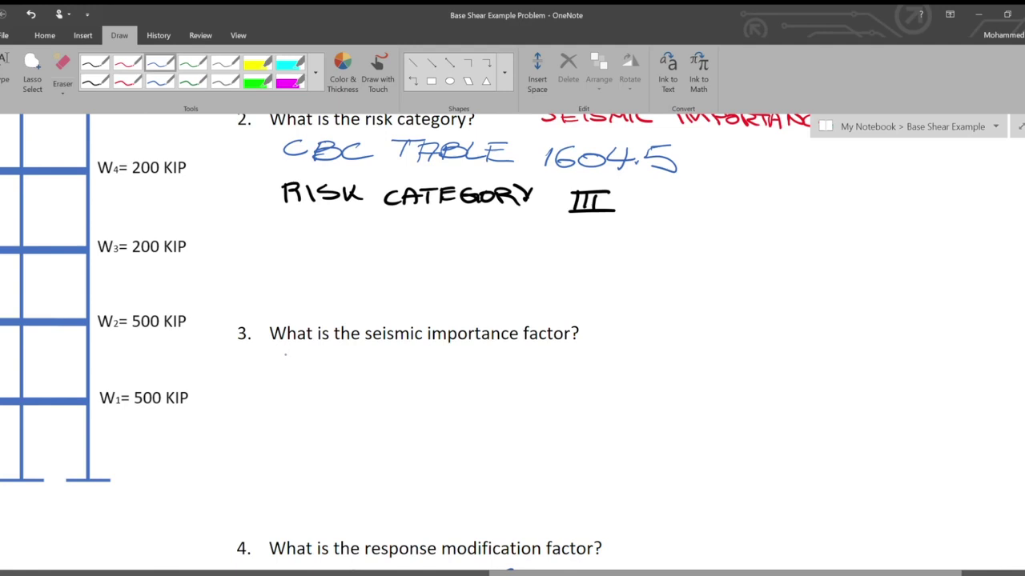
pyautogui.moveTo(289, 376)
pyautogui.mouseDown()
pyautogui.moveTo(309, 376)
pyautogui.moveTo(305, 364)
pyautogui.mouseUp()
pyautogui.moveTo(346, 354)
pyautogui.mouseDown()
pyautogui.moveTo(321, 371)
pyautogui.moveTo(373, 373)
pyautogui.moveTo(396, 351)
pyautogui.mouseUp()
pyautogui.moveTo(374, 362); pyautogui.dragTo(432, 375)
pyautogui.moveTo(446, 364); pyautogui.dragTo(464, 362)
pyautogui.moveTo(471, 357)
pyautogui.mouseDown()
pyautogui.moveTo(472, 373)
pyautogui.moveTo(487, 353)
pyautogui.mouseUp()
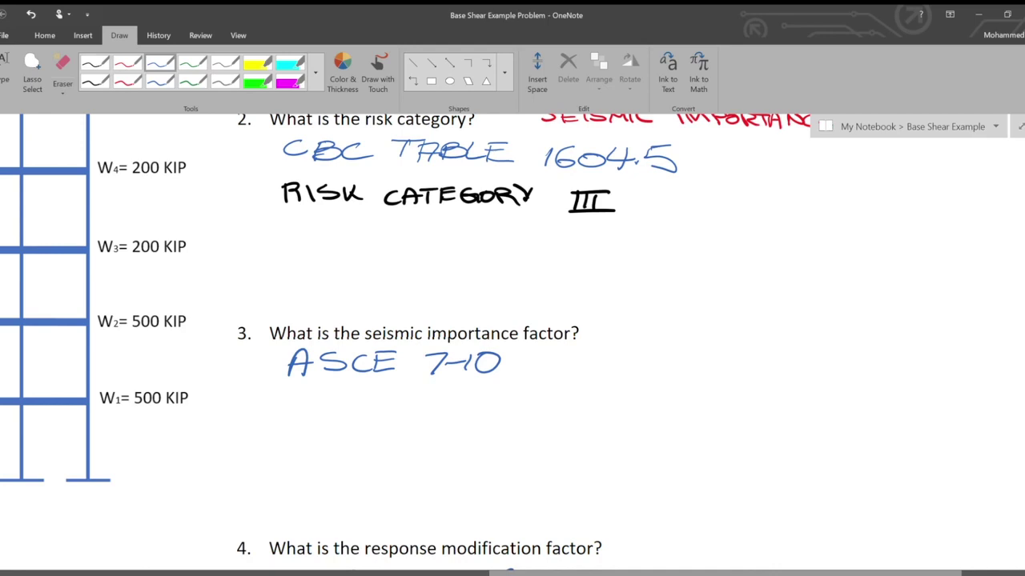
# Complete the blue reference with 'TABLE 1.5-2'.
pyautogui.moveTo(541, 355)
pyautogui.mouseDown()
pyautogui.moveTo(539, 373)
pyautogui.moveTo(560, 350)
pyautogui.mouseUp()
pyautogui.moveTo(555, 374)
pyautogui.mouseDown()
pyautogui.moveTo(589, 351)
pyautogui.moveTo(578, 373)
pyautogui.mouseUp()
pyautogui.moveTo(578, 353)
pyautogui.mouseDown()
pyautogui.moveTo(579, 372)
pyautogui.moveTo(620, 374)
pyautogui.moveTo(635, 354)
pyautogui.mouseUp()
pyautogui.moveTo(621, 356); pyautogui.dragTo(616, 377)
pyautogui.moveTo(614, 366); pyautogui.dragTo(629, 366)
pyautogui.moveTo(615, 377)
pyautogui.mouseDown()
pyautogui.moveTo(633, 354)
pyautogui.moveTo(623, 362)
pyautogui.moveTo(658, 375)
pyautogui.mouseUp()
pyautogui.moveTo(669, 373); pyautogui.dragTo(690, 375)
pyautogui.moveTo(687, 356); pyautogui.dragTo(765, 374)
# Draw a black arrow to the answer 'Ie = 1.25' and leave pen mode.
pyautogui.click(94, 81)
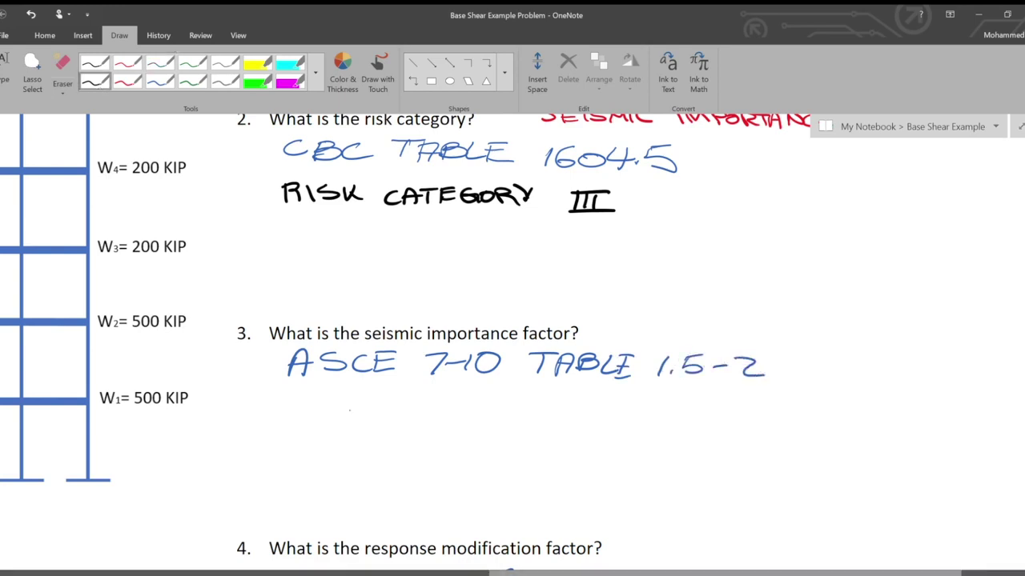
pyautogui.moveTo(303, 425)
pyautogui.mouseDown()
pyautogui.moveTo(414, 417)
pyautogui.moveTo(388, 435)
pyautogui.mouseUp()
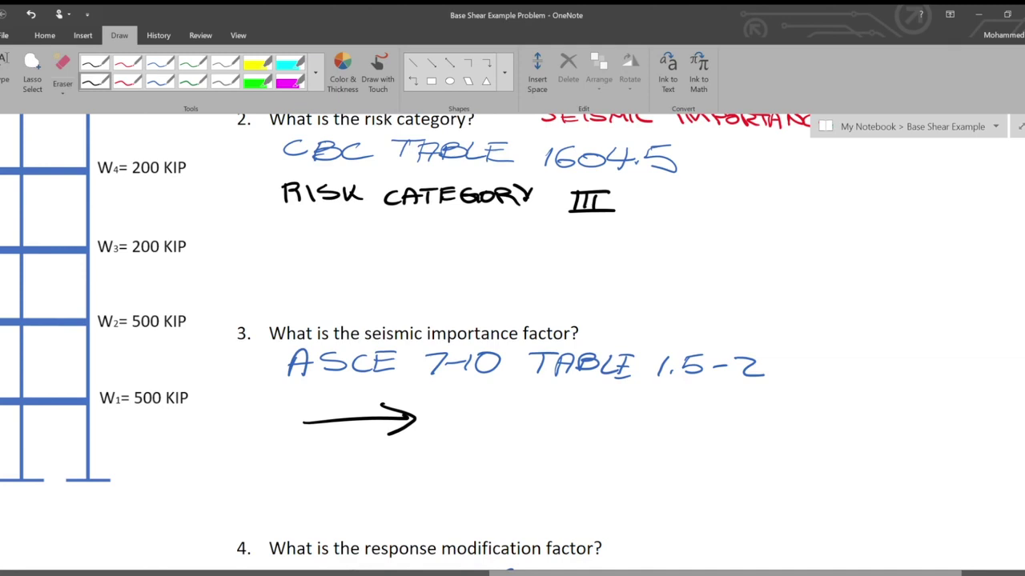
pyautogui.moveTo(473, 404)
pyautogui.mouseDown()
pyautogui.moveTo(455, 427)
pyautogui.moveTo(496, 402)
pyautogui.mouseUp()
pyautogui.moveTo(436, 426)
pyautogui.mouseDown()
pyautogui.moveTo(490, 422)
pyautogui.moveTo(523, 437)
pyautogui.moveTo(564, 411)
pyautogui.mouseUp()
pyautogui.moveTo(536, 423); pyautogui.dragTo(642, 431)
pyautogui.click(601, 426)
pyautogui.moveTo(647, 412)
pyautogui.mouseDown()
pyautogui.moveTo(668, 409)
pyautogui.moveTo(652, 434)
pyautogui.mouseUp()
pyautogui.click(6, 72)
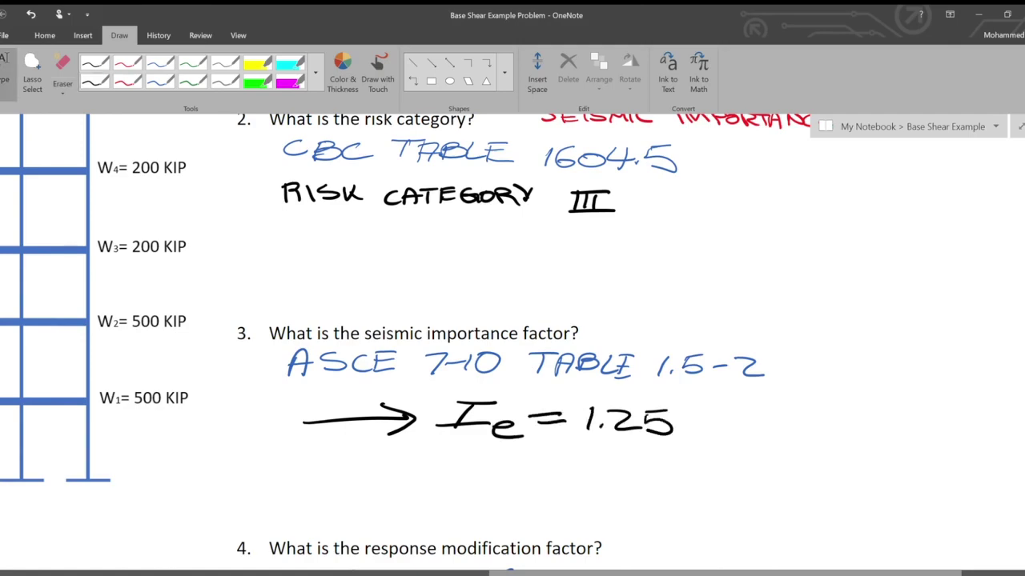
pyautogui.scroll(-3, 512, 336)
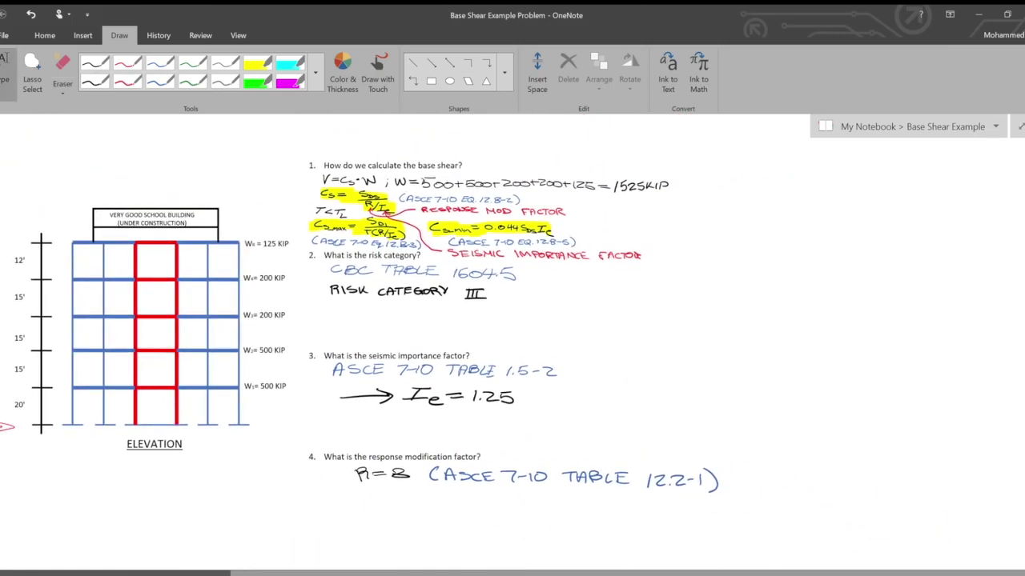
# Draw a large curly brace to the right of the notes.
pyautogui.scroll(3, 320, 321)
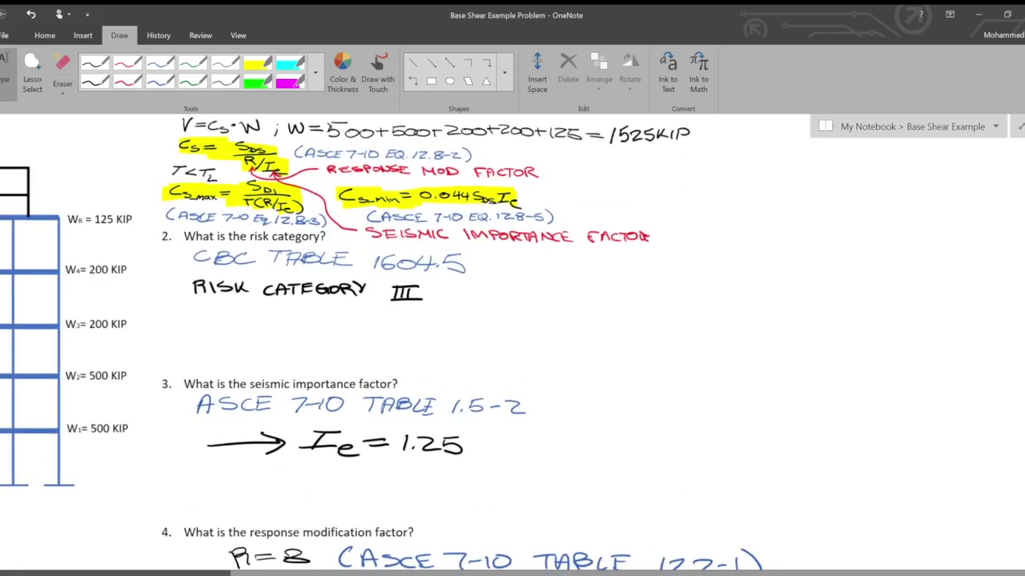
pyautogui.hscroll(4, 320, 336)
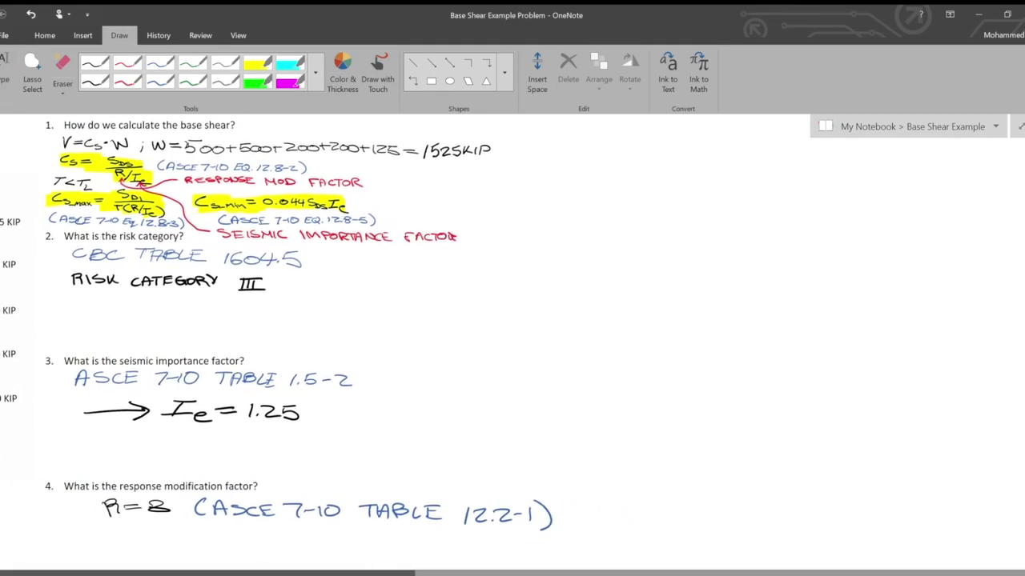
pyautogui.moveTo(484, 134)
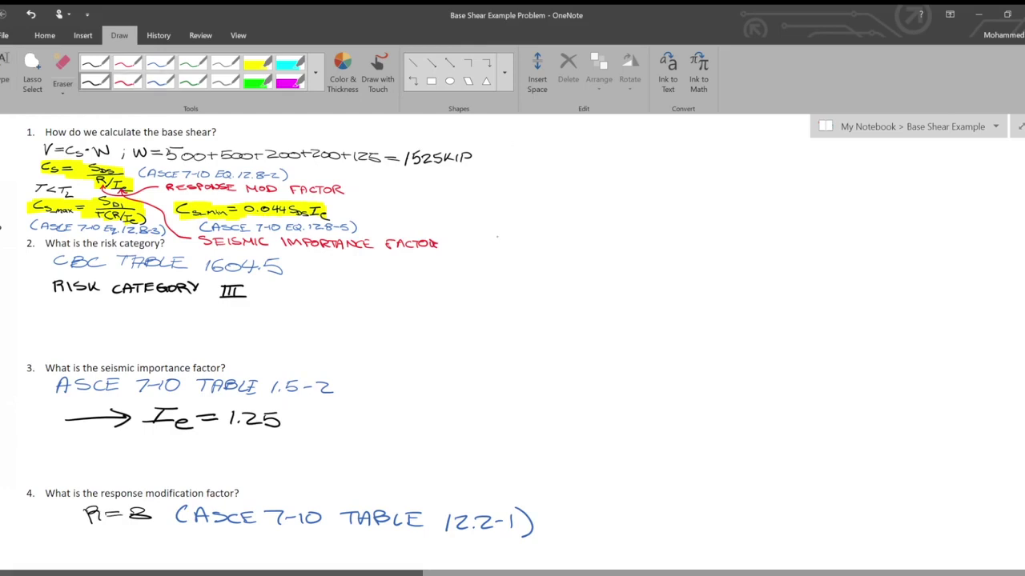
pyautogui.moveTo(475, 142); pyautogui.dragTo(573, 516)
pyautogui.press('Escape')
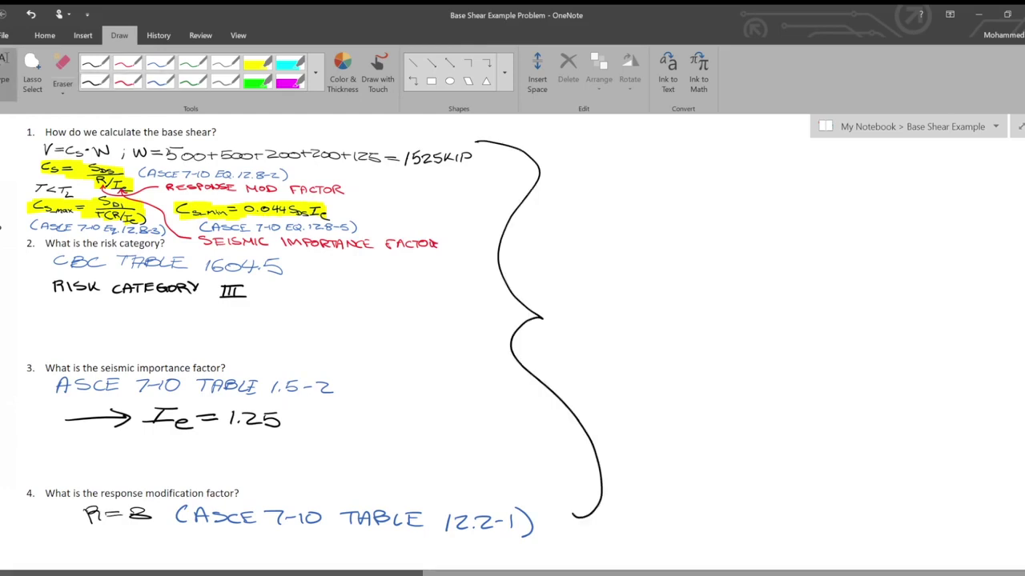
pyautogui.hscroll(2, 269, 320)
pyautogui.scroll(1, 269, 321)
# Handwrite Cs = SDS/(R/Ie) in black ink to the right of the brace.
pyautogui.click(94, 81)
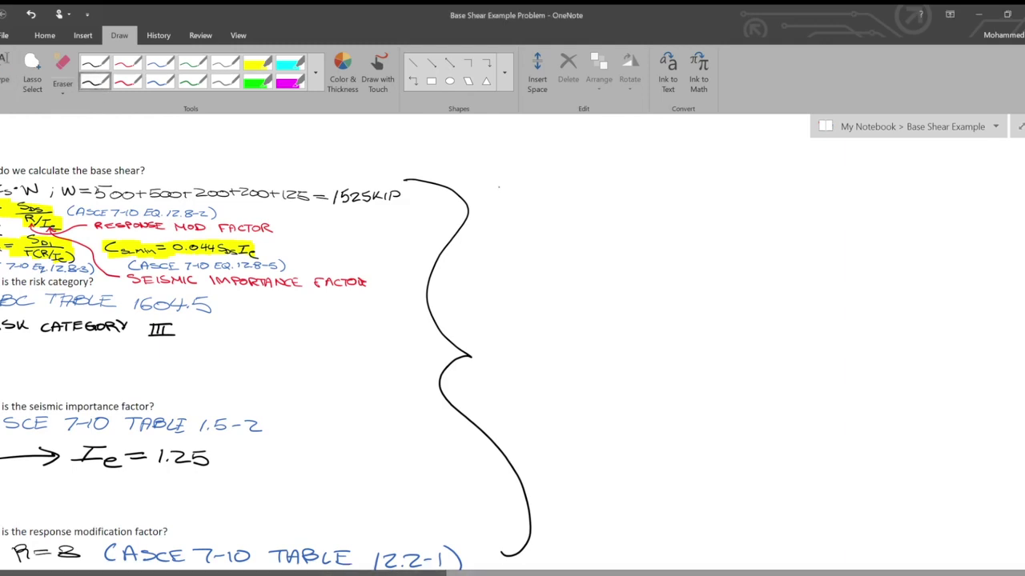
pyautogui.moveTo(522, 174)
pyautogui.mouseDown()
pyautogui.moveTo(527, 194)
pyautogui.moveTo(566, 183)
pyautogui.mouseUp()
pyautogui.moveTo(549, 189); pyautogui.dragTo(568, 188)
pyautogui.scroll(3, 513, 345)
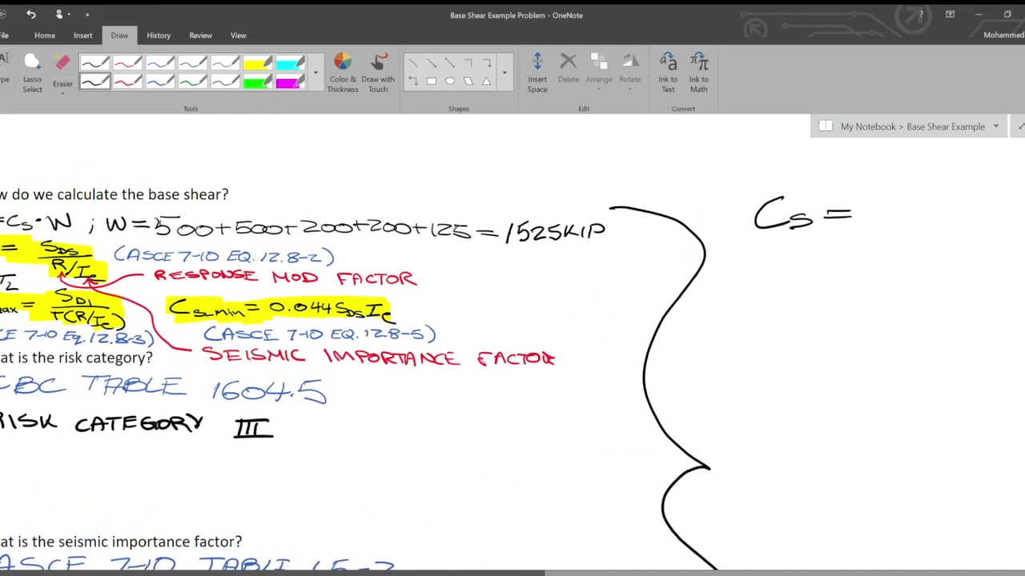
pyautogui.hscroll(5, 512, 361)
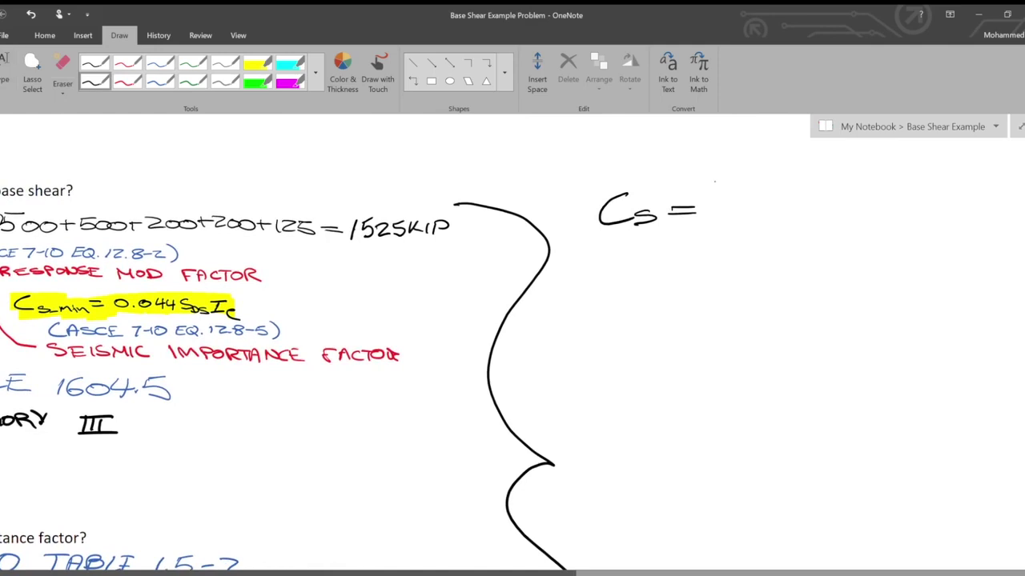
pyautogui.moveTo(744, 179)
pyautogui.mouseDown()
pyautogui.moveTo(725, 195)
pyautogui.moveTo(744, 200)
pyautogui.mouseUp()
pyautogui.moveTo(715, 209); pyautogui.dragTo(806, 207)
pyautogui.moveTo(732, 217); pyautogui.dragTo(755, 239)
pyautogui.moveTo(767, 214)
pyautogui.mouseDown()
pyautogui.moveTo(752, 240)
pyautogui.moveTo(774, 240)
pyautogui.moveTo(784, 221)
pyautogui.moveTo(786, 240)
pyautogui.moveTo(808, 240)
pyautogui.mouseUp()
# Write the substitution = 1.30g/(8/1.25) after the Cs formula.
pyautogui.hscroll(-20, 805, 237)
pyautogui.scroll(2, 806, 237)
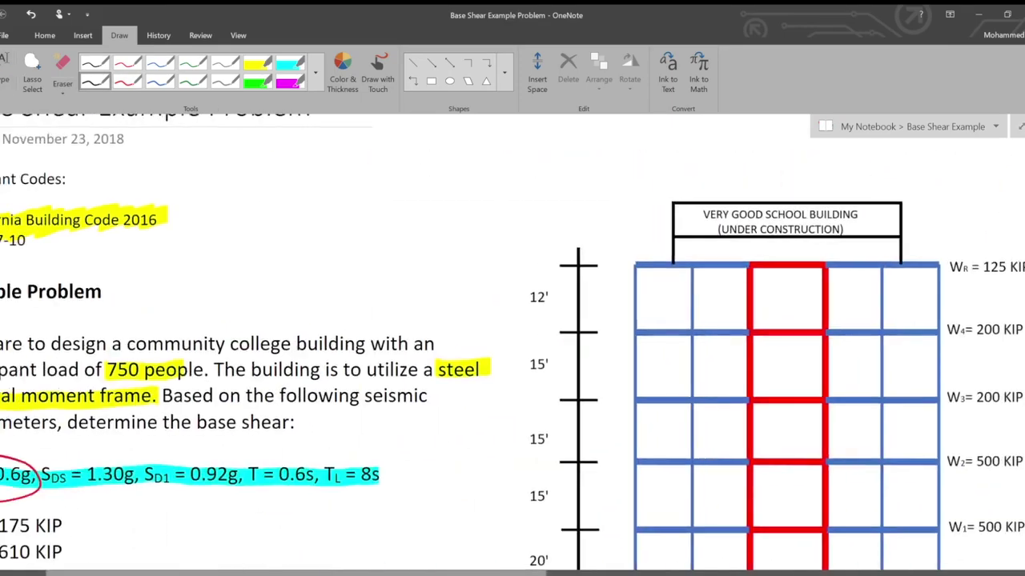
pyautogui.scroll(-1, 512, 345)
pyautogui.hscroll(10, 513, 344)
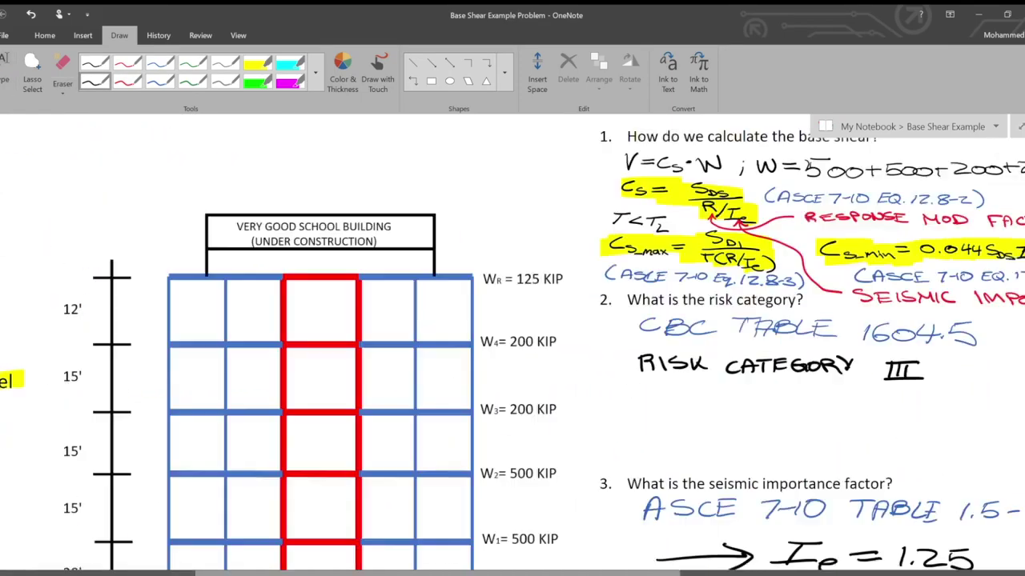
pyautogui.hscroll(20, 513, 345)
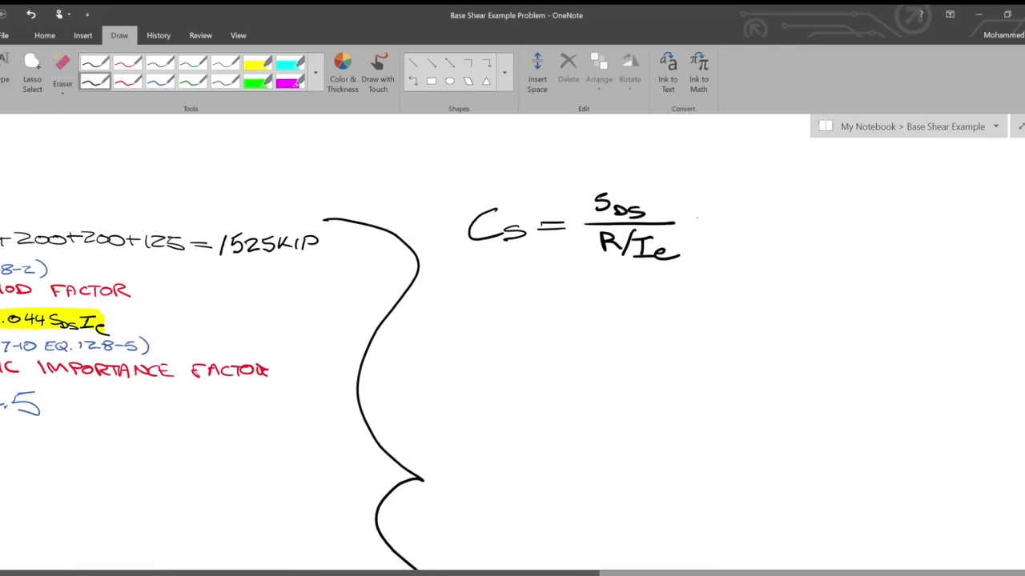
pyautogui.moveTo(696, 218); pyautogui.dragTo(716, 218)
pyautogui.moveTo(698, 225)
pyautogui.mouseDown()
pyautogui.moveTo(805, 198)
pyautogui.moveTo(818, 225)
pyautogui.mouseUp()
pyautogui.click(762, 211)
pyautogui.moveTo(743, 225); pyautogui.dragTo(860, 222)
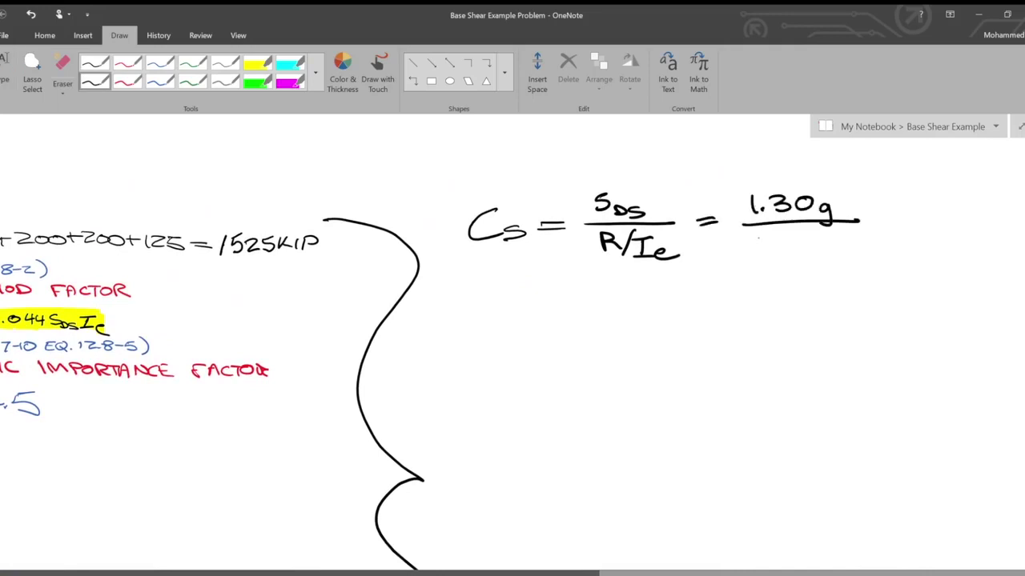
pyautogui.moveTo(770, 233); pyautogui.dragTo(772, 232)
pyautogui.moveTo(807, 226)
pyautogui.mouseDown()
pyautogui.moveTo(786, 256)
pyautogui.moveTo(846, 250)
pyautogui.moveTo(859, 235)
pyautogui.moveTo(852, 255)
pyautogui.mouseUp()
pyautogui.click(820, 250)
# Complete the Cs line with the result = 0.20.
pyautogui.hscroll(-2, 512, 344)
pyautogui.scroll(-5, 512, 344)
pyautogui.scroll(3, 512, 344)
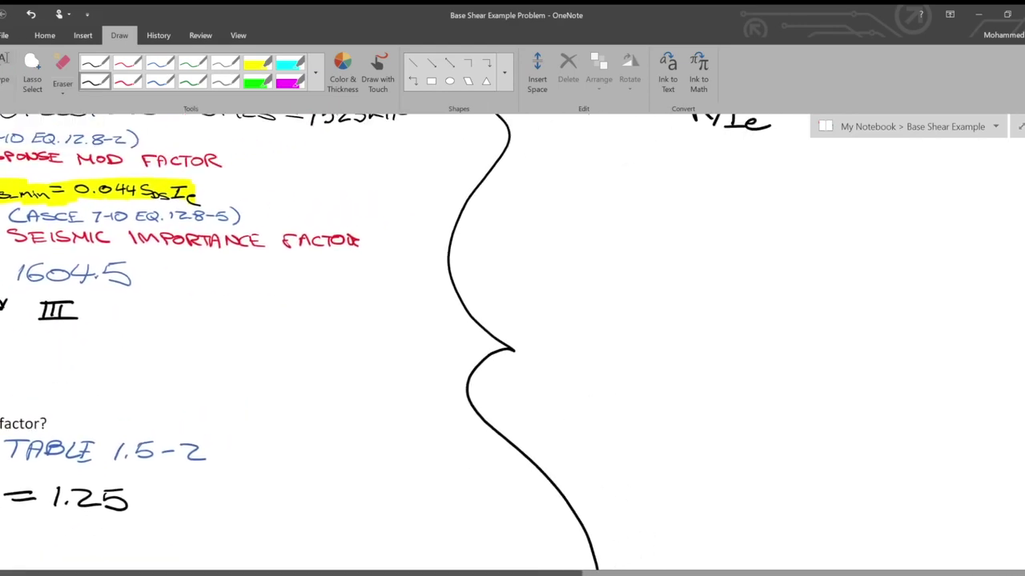
pyautogui.scroll(3, 512, 344)
pyautogui.hscroll(3, 513, 344)
pyautogui.moveTo(809, 207); pyautogui.dragTo(892, 216)
pyautogui.click(867, 214)
pyautogui.moveTo(907, 204); pyautogui.dragTo(906, 204)
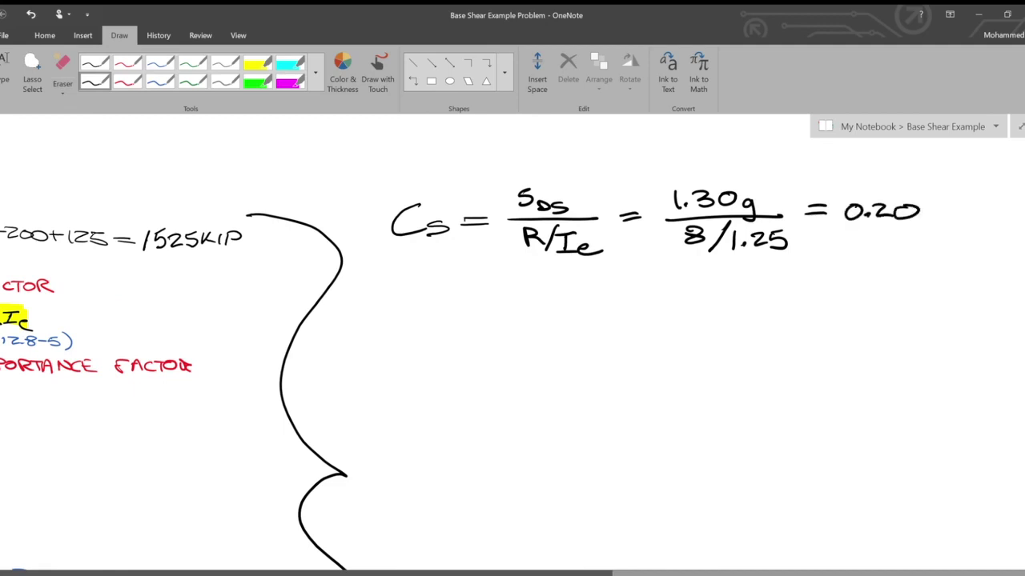
# Handwrite Cs_max = SD1/T(R/Ie) below the Cs line.
pyautogui.moveTo(403, 279)
pyautogui.mouseDown()
pyautogui.moveTo(406, 301)
pyautogui.moveTo(488, 313)
pyautogui.mouseUp()
pyautogui.moveTo(488, 296); pyautogui.dragTo(477, 313)
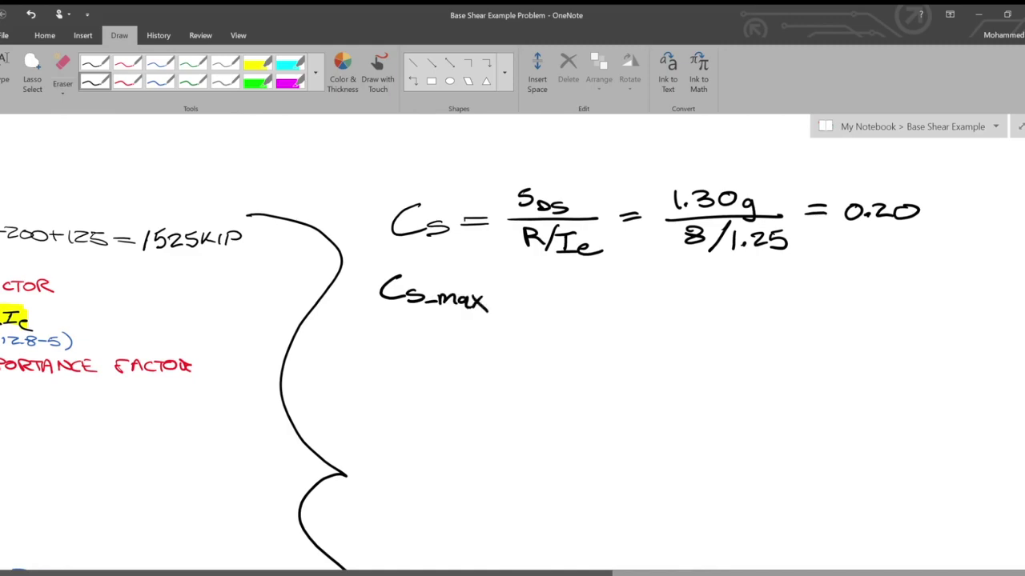
pyautogui.hscroll(-7, 512, 344)
pyautogui.hscroll(7, 513, 344)
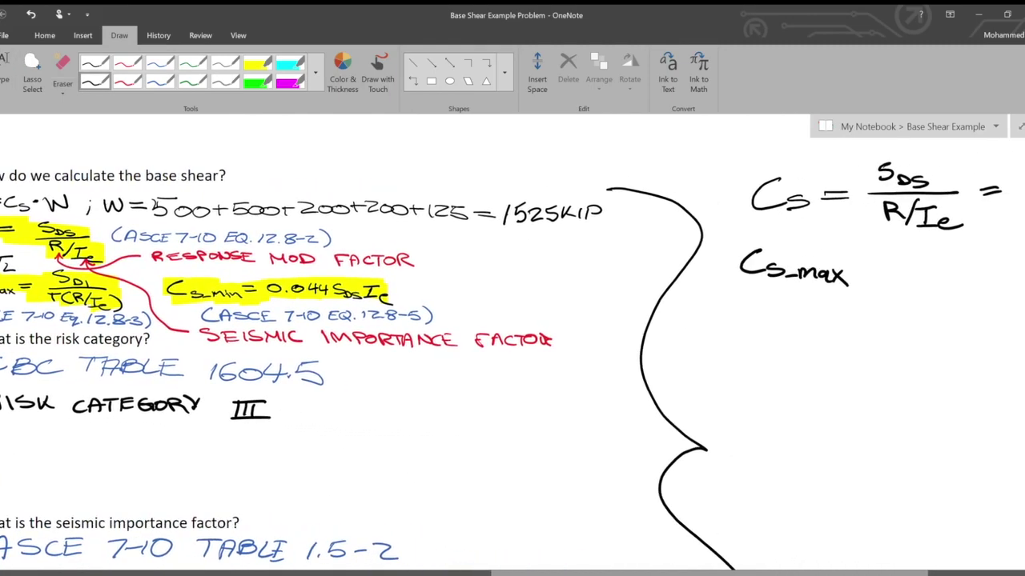
pyautogui.hscroll(7, 513, 369)
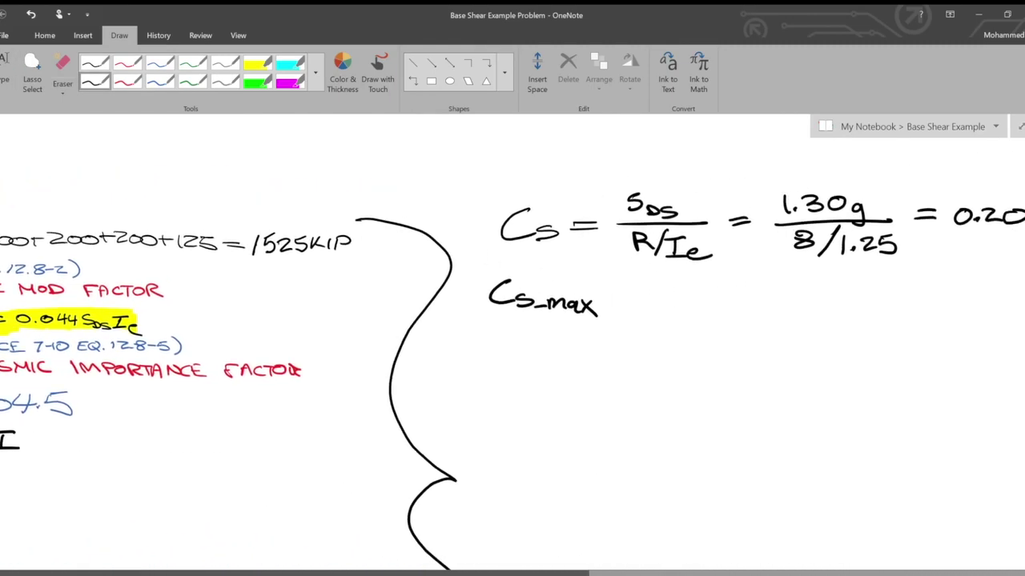
pyautogui.moveTo(527, 303)
pyautogui.mouseDown()
pyautogui.moveTo(545, 293)
pyautogui.moveTo(624, 297)
pyautogui.mouseUp()
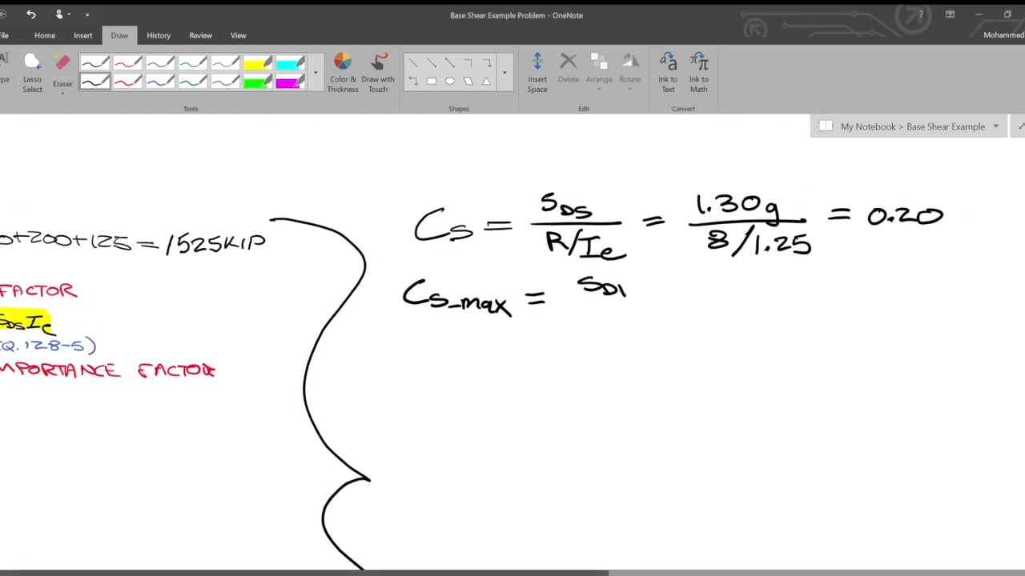
pyautogui.moveTo(558, 303); pyautogui.dragTo(669, 301)
pyautogui.moveTo(554, 314); pyautogui.dragTo(582, 313)
pyautogui.moveTo(567, 314)
pyautogui.mouseDown()
pyautogui.moveTo(567, 331)
pyautogui.moveTo(599, 335)
pyautogui.moveTo(626, 324)
pyautogui.moveTo(633, 336)
pyautogui.mouseUp()
pyautogui.moveTo(625, 321)
pyautogui.mouseDown()
pyautogui.moveTo(648, 318)
pyautogui.moveTo(648, 333)
pyautogui.moveTo(668, 338)
pyautogui.mouseUp()
pyautogui.moveTo(664, 313); pyautogui.dragTo(664, 344)
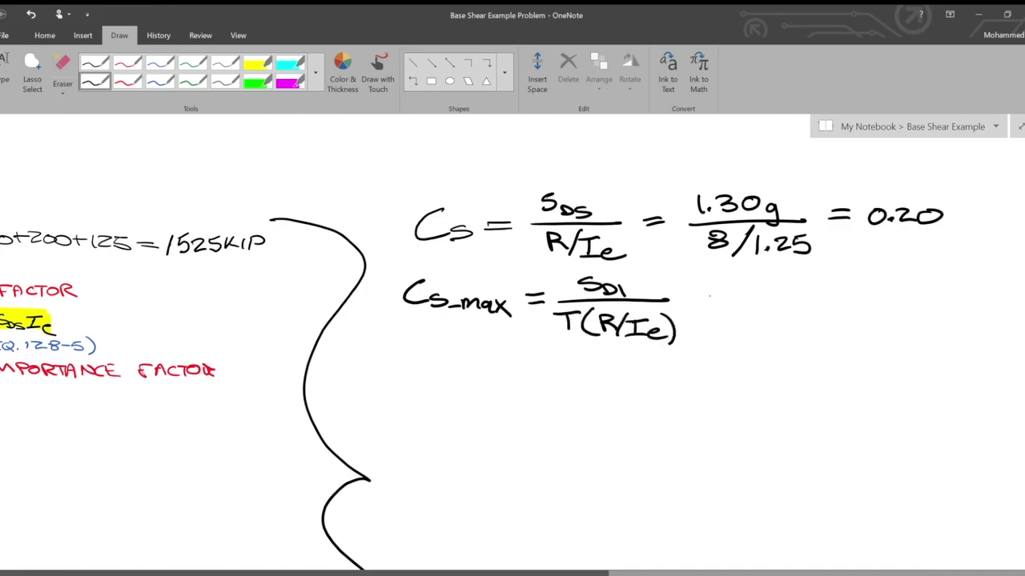
# Write the substitution = 0.92g/0.6(8/1.25) after the Cs_max fraction.
pyautogui.moveTo(693, 299); pyautogui.dragTo(714, 297)
pyautogui.moveTo(692, 308)
pyautogui.mouseDown()
pyautogui.moveTo(752, 285)
pyautogui.moveTo(794, 302)
pyautogui.moveTo(792, 280)
pyautogui.moveTo(822, 312)
pyautogui.mouseUp()
pyautogui.click(768, 296)
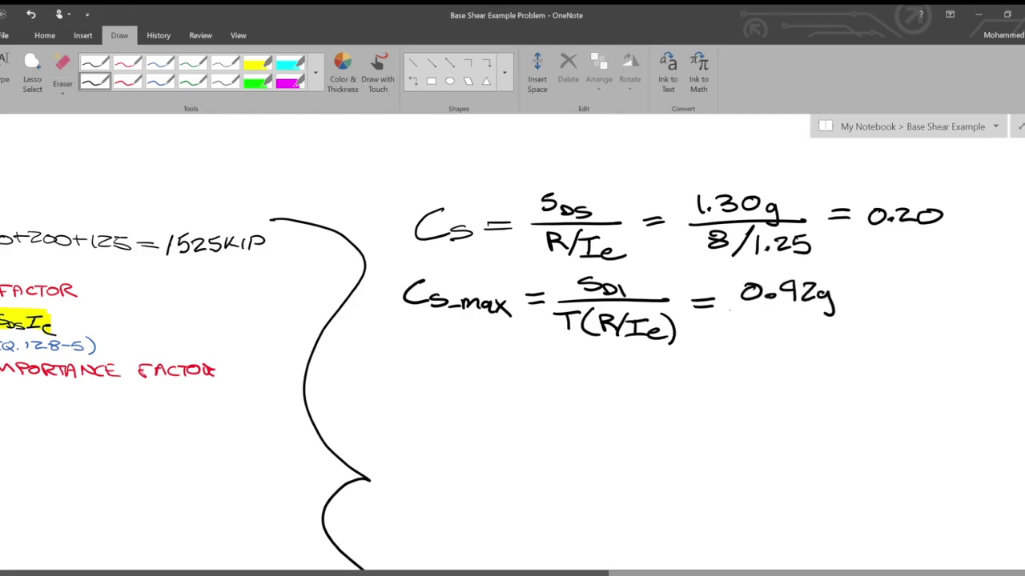
pyautogui.moveTo(725, 315); pyautogui.dragTo(897, 318)
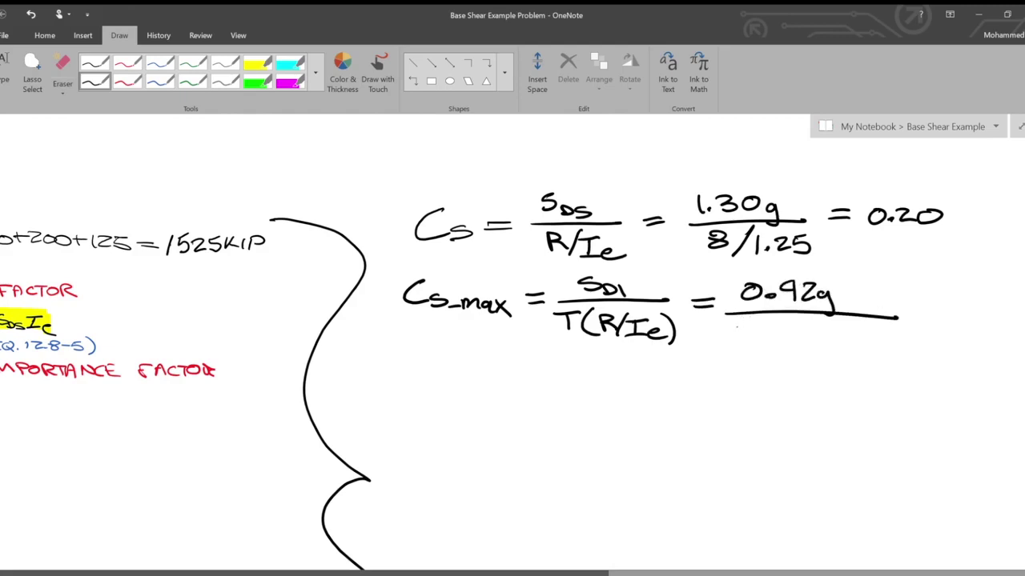
pyautogui.click(744, 335)
pyautogui.moveTo(733, 326)
pyautogui.mouseDown()
pyautogui.moveTo(775, 342)
pyautogui.moveTo(800, 323)
pyautogui.moveTo(809, 344)
pyautogui.mouseUp()
pyautogui.click(833, 343)
pyautogui.moveTo(827, 327)
pyautogui.mouseDown()
pyautogui.moveTo(826, 345)
pyautogui.moveTo(863, 344)
pyautogui.mouseUp()
pyautogui.moveTo(863, 328)
pyautogui.mouseDown()
pyautogui.moveTo(878, 328)
pyautogui.moveTo(883, 351)
pyautogui.mouseUp()
# Finish the Cs_max line with the result = 0.24.
pyautogui.moveTo(907, 307); pyautogui.dragTo(925, 311)
pyautogui.moveTo(908, 316); pyautogui.dragTo(927, 318)
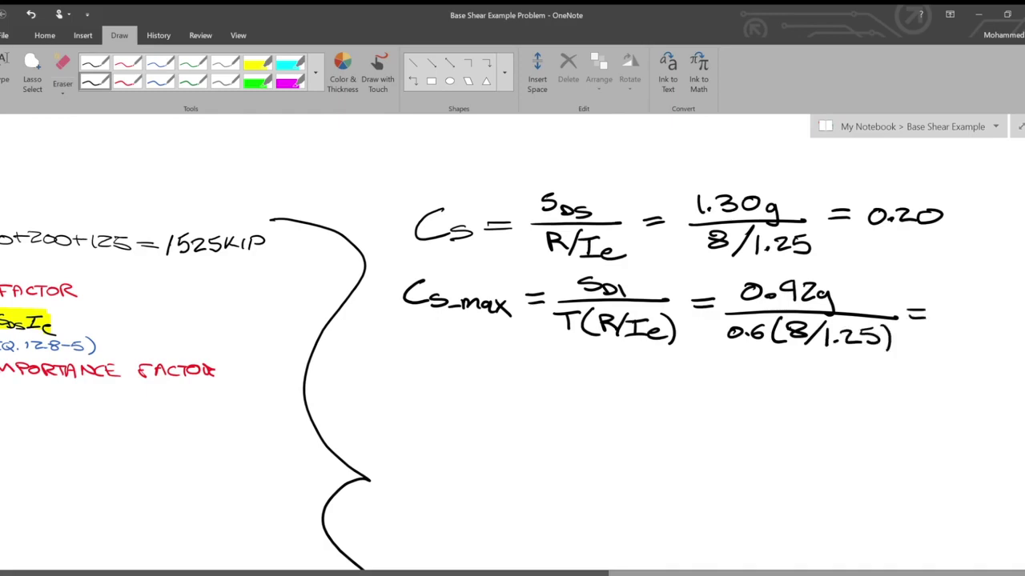
pyautogui.hscroll(4, 921, 317)
pyautogui.scroll(-1, 921, 317)
pyautogui.moveTo(801, 271)
pyautogui.mouseDown()
pyautogui.moveTo(815, 284)
pyautogui.moveTo(844, 285)
pyautogui.mouseUp()
pyautogui.moveTo(856, 262)
pyautogui.mouseDown()
pyautogui.moveTo(854, 283)
pyautogui.moveTo(871, 273)
pyautogui.mouseUp()
# Start a new line labelled Cs_min = below Cs_max.
pyautogui.hscroll(-3, 857, 272)
pyautogui.scroll(-1, 857, 273)
pyautogui.scroll(-1, 343, 287)
pyautogui.hscroll(1, 342, 287)
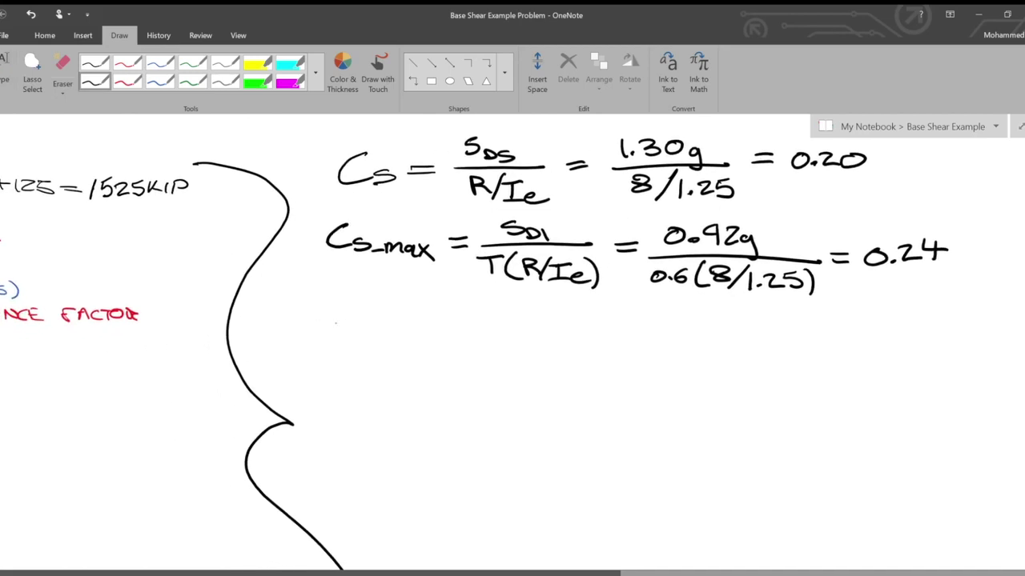
pyautogui.moveTo(343, 306); pyautogui.dragTo(353, 331)
pyautogui.moveTo(376, 329); pyautogui.dragTo(413, 331)
pyautogui.moveTo(416, 323)
pyautogui.mouseDown()
pyautogui.moveTo(439, 330)
pyautogui.moveTo(466, 312)
pyautogui.mouseUp()
pyautogui.moveTo(446, 321); pyautogui.dragTo(469, 319)
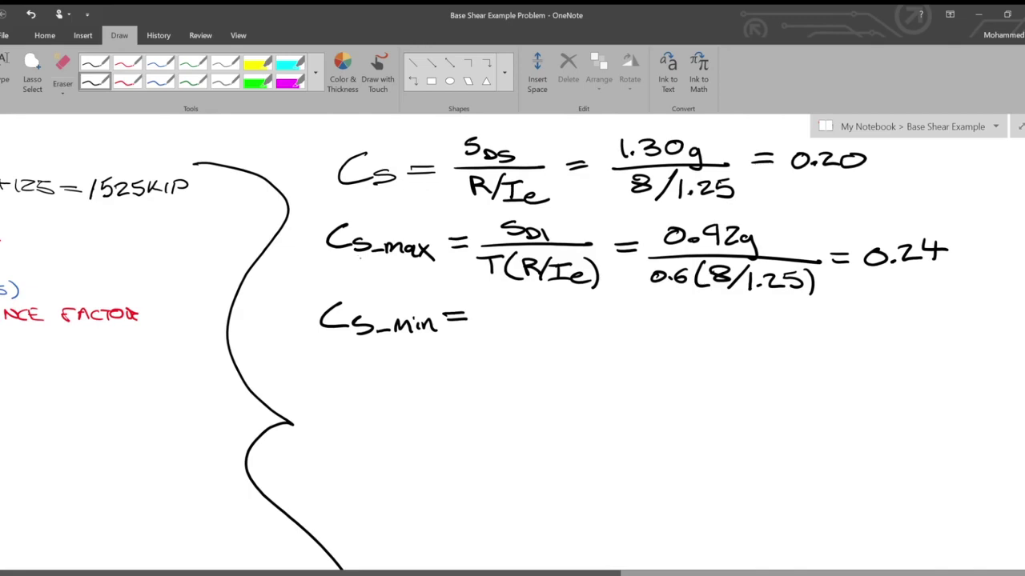
# Write the Cs_min formula as 0.044 SDS Ie.
pyautogui.scroll(-1, 476, 309)
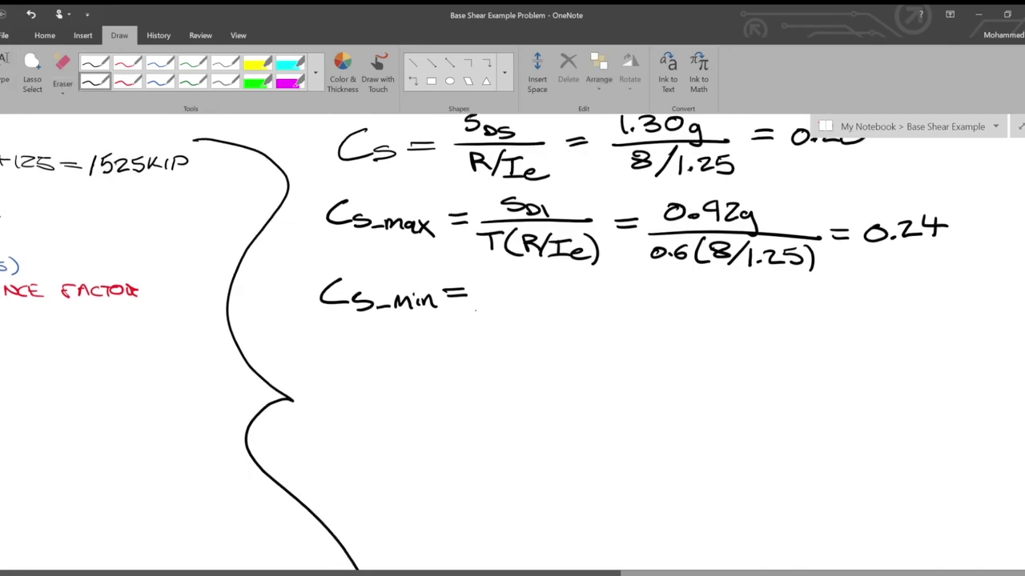
pyautogui.hscroll(-8, 513, 356)
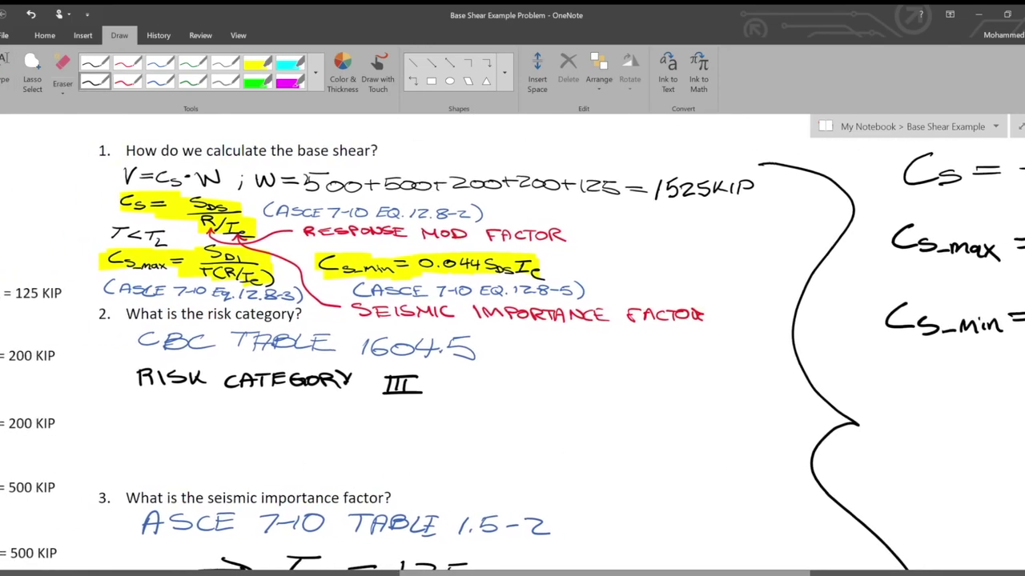
pyautogui.hscroll(6, 793, 553)
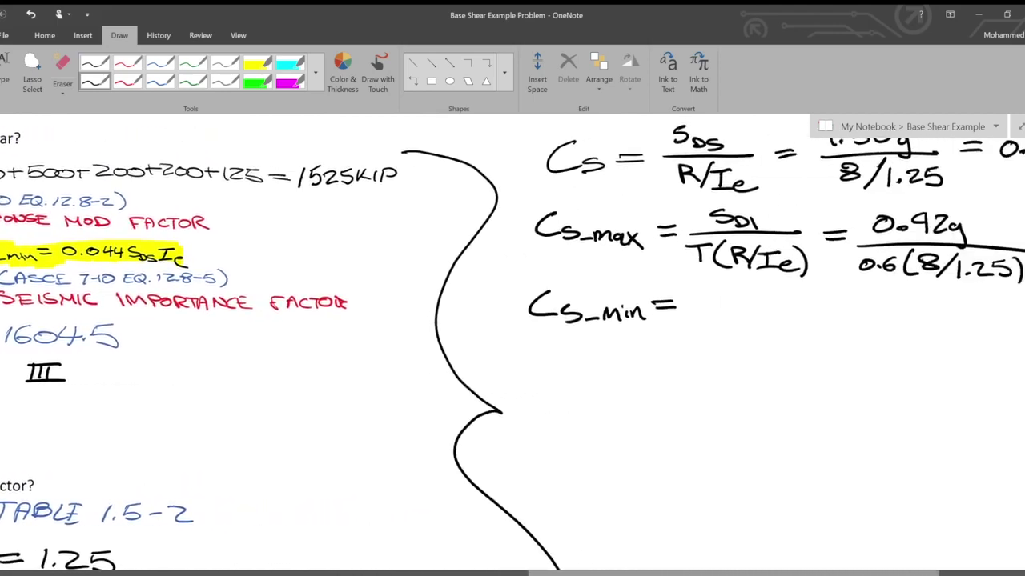
pyautogui.hscroll(3, 793, 553)
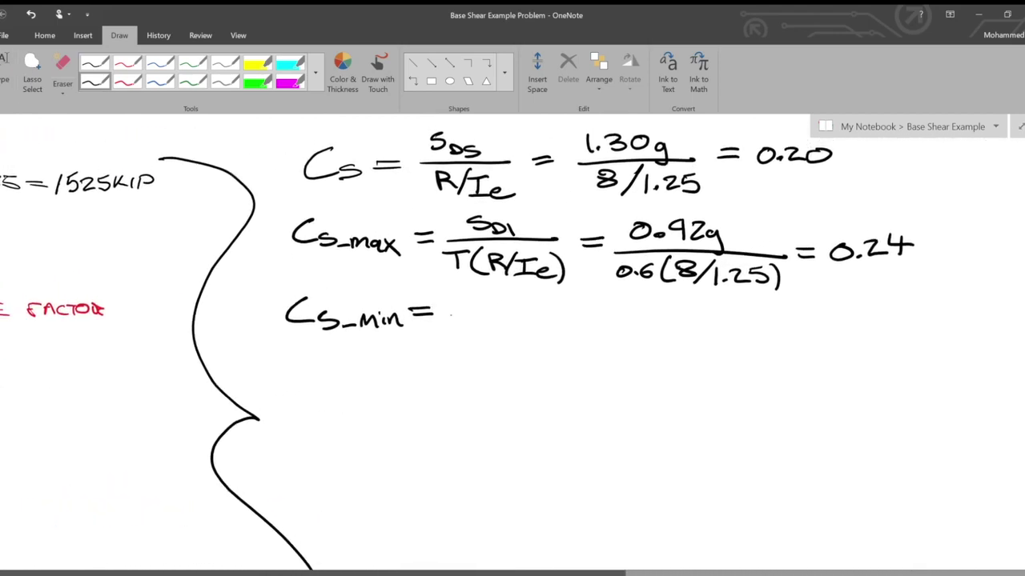
pyautogui.moveTo(471, 312); pyautogui.dragTo(526, 314)
pyautogui.moveTo(519, 305)
pyautogui.mouseDown()
pyautogui.moveTo(514, 327)
pyautogui.moveTo(544, 316)
pyautogui.mouseUp()
pyautogui.moveTo(540, 307)
pyautogui.mouseDown()
pyautogui.moveTo(533, 327)
pyautogui.moveTo(592, 337)
pyautogui.mouseUp()
pyautogui.moveTo(609, 323); pyautogui.dragTo(600, 337)
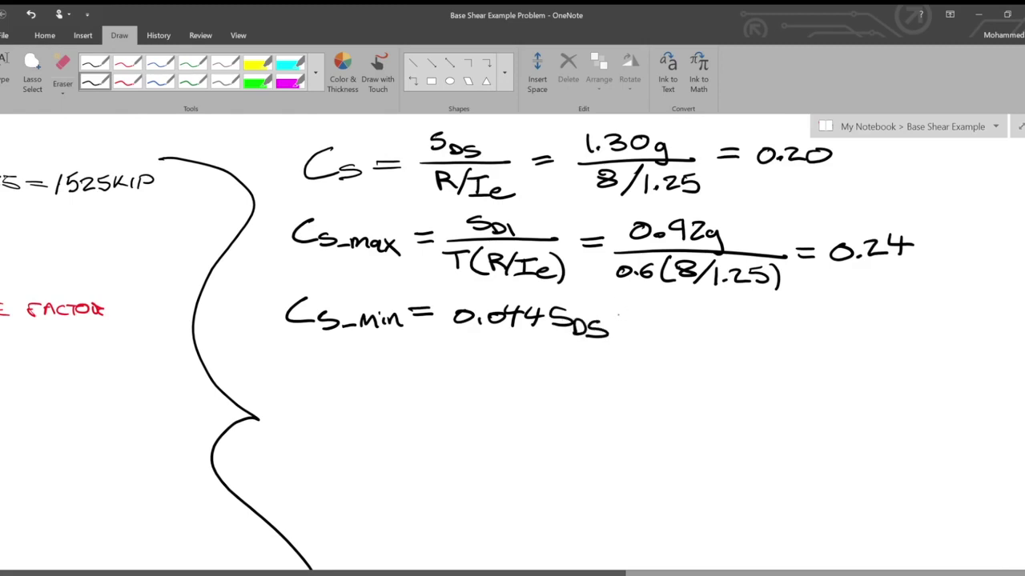
pyautogui.moveTo(618, 312); pyautogui.dragTo(644, 310)
pyautogui.moveTo(633, 312)
pyautogui.mouseDown()
pyautogui.moveTo(631, 335)
pyautogui.moveTo(702, 317)
pyautogui.mouseUp()
# Add an equals sign after Ie and write the ≥ 0.01 lower limit beside the Cs_min note.
pyautogui.moveTo(682, 328); pyautogui.dragTo(702, 326)
pyautogui.moveTo(560, 440); pyautogui.dragTo(471, 403)
pyautogui.moveTo(204, 206); pyautogui.dragTo(252, 207)
pyautogui.moveTo(480, 400); pyautogui.dragTo(791, 396)
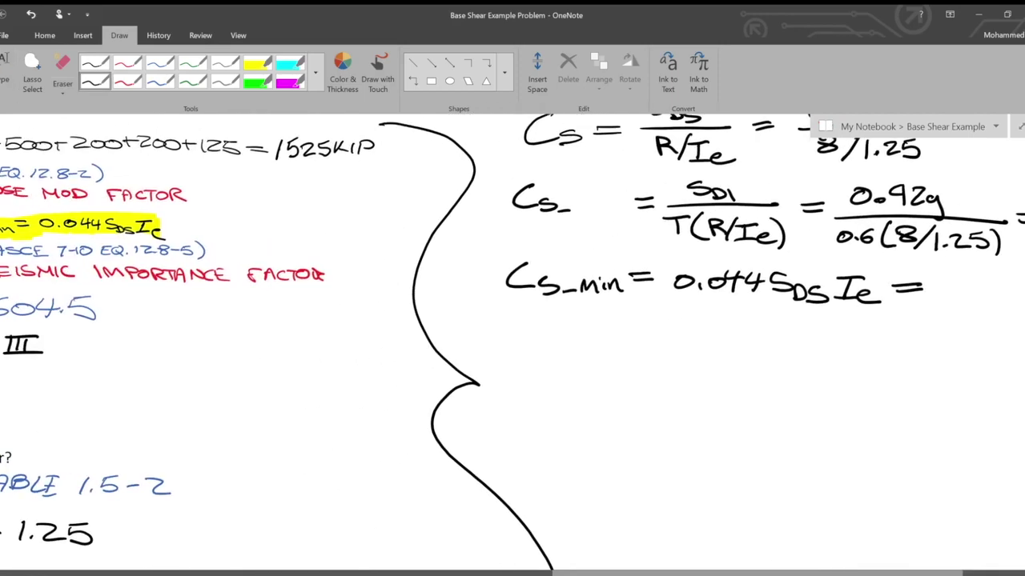
pyautogui.moveTo(465, 360); pyautogui.dragTo(620, 373)
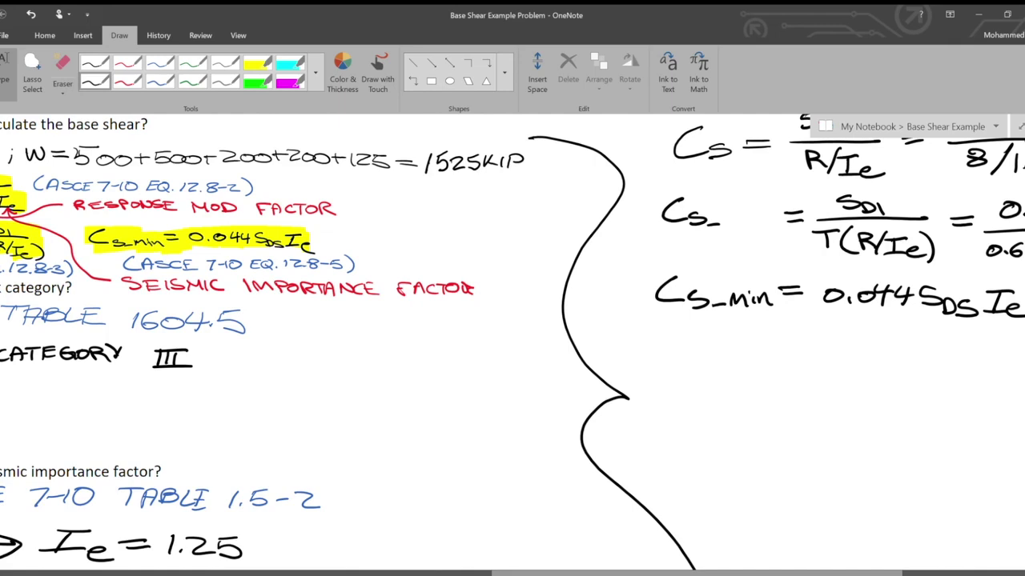
pyautogui.moveTo(328, 233)
pyautogui.mouseDown()
pyautogui.moveTo(329, 248)
pyautogui.moveTo(396, 235)
pyautogui.mouseUp()
pyautogui.click(380, 245)
pyautogui.moveTo(420, 232); pyautogui.dragTo(423, 251)
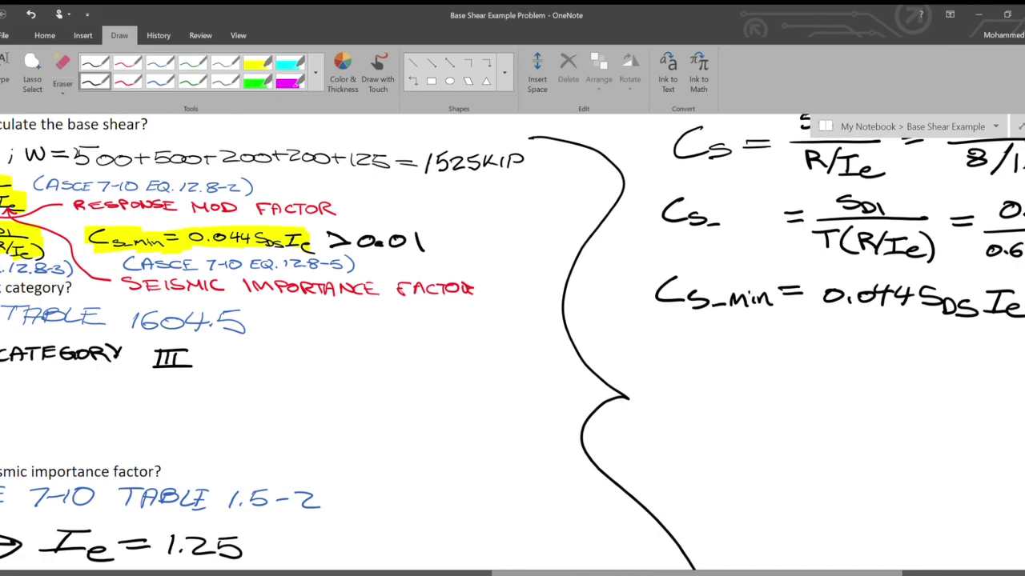
# Highlight the equation reference and the ≥0.01 limit in cyan.
pyautogui.hscroll(2, 512, 333)
pyautogui.scroll(-1, 513, 333)
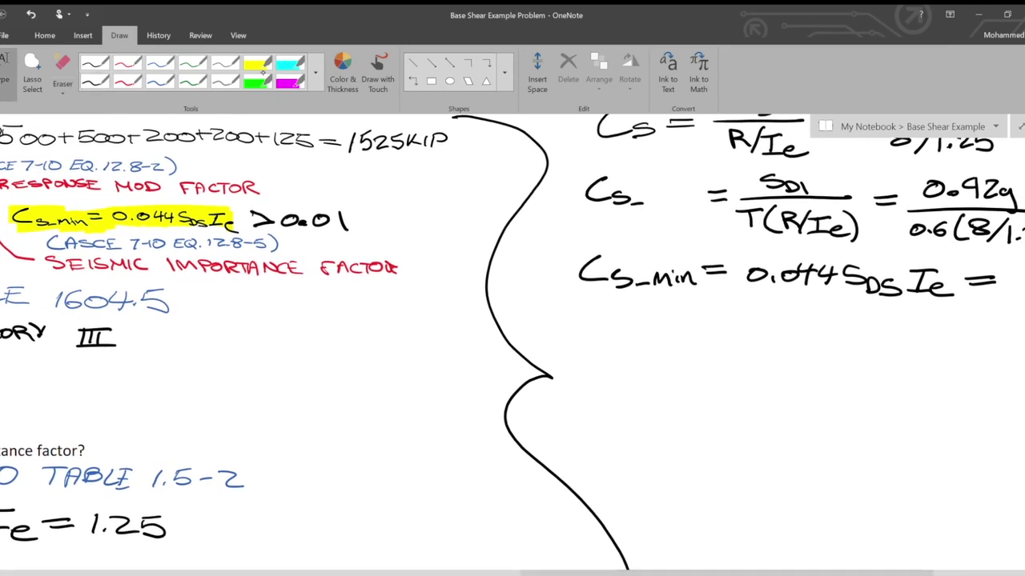
pyautogui.click(289, 62)
pyautogui.moveTo(49, 243)
pyautogui.mouseDown()
pyautogui.moveTo(277, 242)
pyautogui.moveTo(355, 219)
pyautogui.mouseUp()
pyautogui.hscroll(10, 513, 344)
pyautogui.scroll(-1, 512, 344)
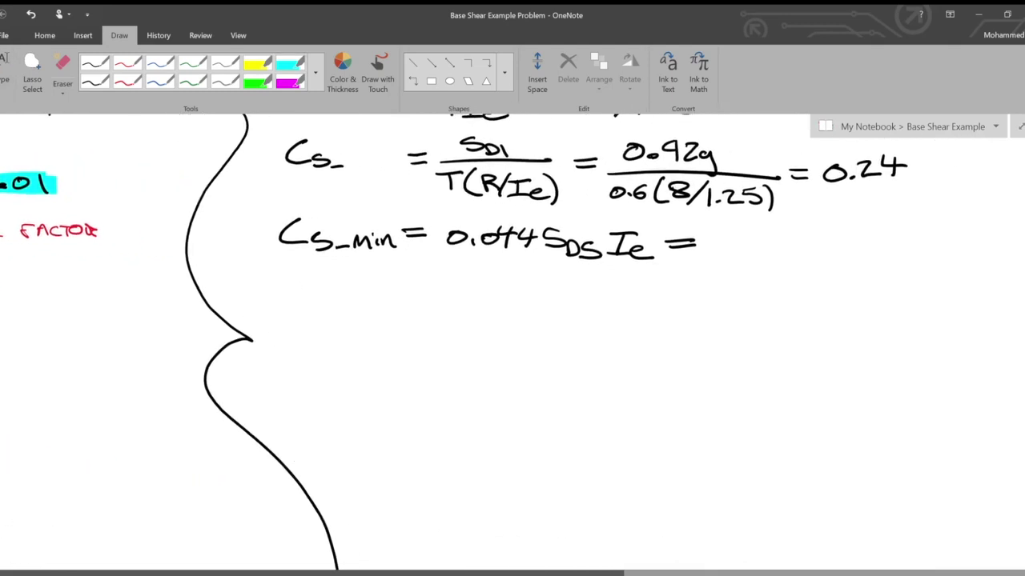
# In black ink, substitute 0.044(1.30g)(1.25) into the Cs_min line.
pyautogui.click(94, 80)
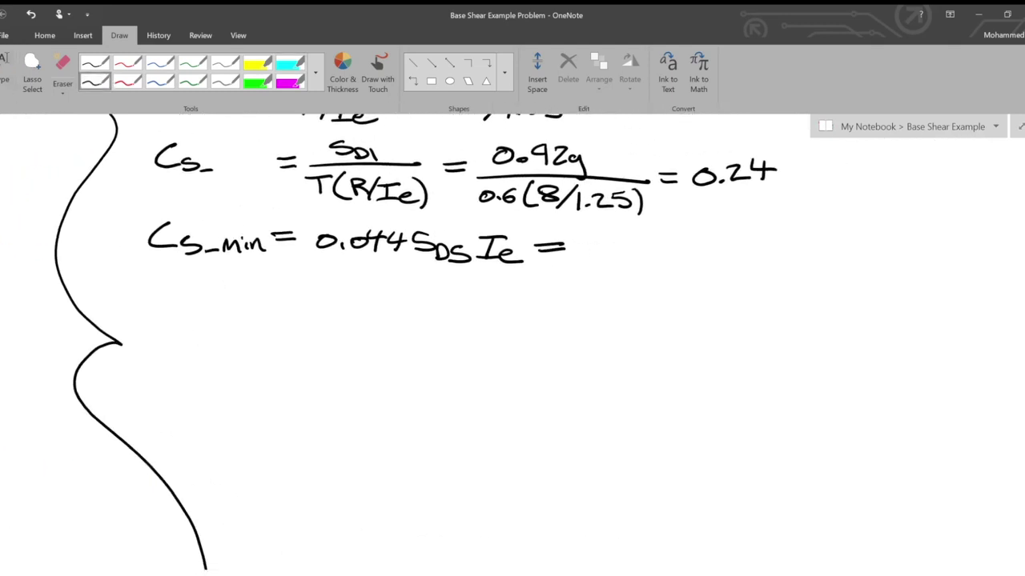
pyautogui.click(615, 250)
pyautogui.moveTo(597, 241)
pyautogui.mouseDown()
pyautogui.moveTo(632, 238)
pyautogui.moveTo(660, 255)
pyautogui.mouseUp()
pyautogui.moveTo(653, 234); pyautogui.dragTo(678, 244)
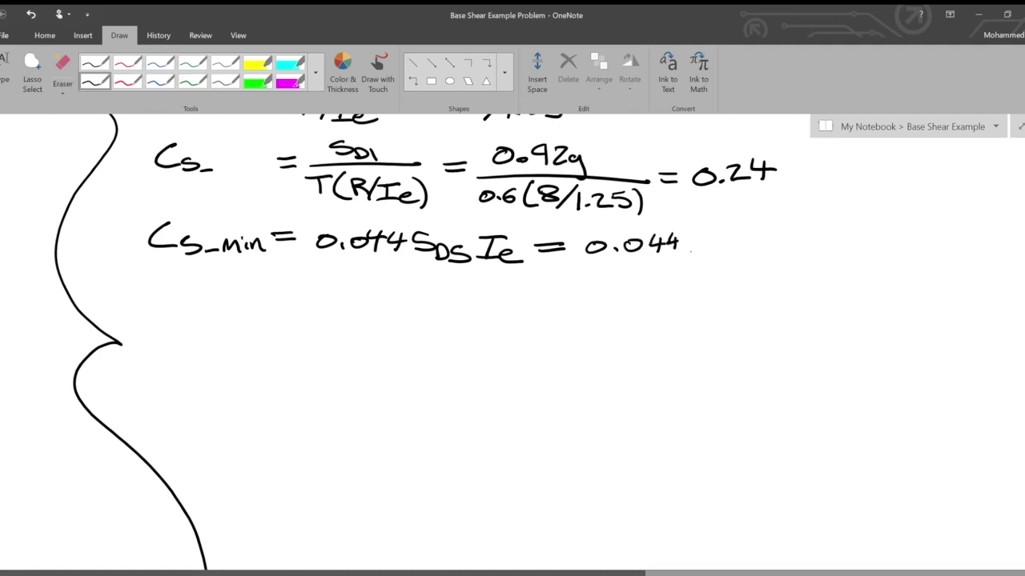
pyautogui.moveTo(687, 232); pyautogui.dragTo(685, 255)
pyautogui.moveTo(698, 239)
pyautogui.mouseDown()
pyautogui.moveTo(696, 253)
pyautogui.moveTo(713, 253)
pyautogui.mouseUp()
pyautogui.moveTo(730, 238)
pyautogui.mouseDown()
pyautogui.moveTo(744, 264)
pyautogui.moveTo(770, 256)
pyautogui.mouseUp()
pyautogui.click(795, 251)
pyautogui.moveTo(786, 240)
pyautogui.mouseDown()
pyautogui.moveTo(786, 253)
pyautogui.moveTo(822, 253)
pyautogui.moveTo(844, 267)
pyautogui.mouseUp()
# Write Cs_min = 0.07 on a new line below.
pyautogui.moveTo(191, 282); pyautogui.dragTo(195, 302)
pyautogui.moveTo(217, 301); pyautogui.dragTo(255, 301)
pyautogui.moveTo(258, 295)
pyautogui.mouseDown()
pyautogui.moveTo(282, 301)
pyautogui.moveTo(321, 286)
pyautogui.mouseUp()
pyautogui.moveTo(298, 294); pyautogui.dragTo(320, 293)
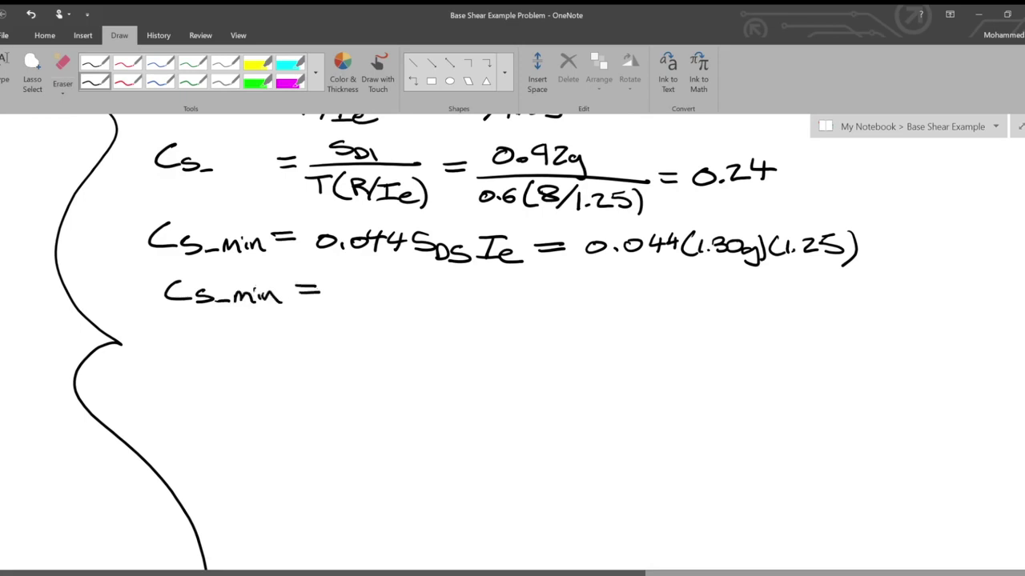
pyautogui.click(368, 295)
pyautogui.moveTo(352, 282)
pyautogui.mouseDown()
pyautogui.moveTo(384, 283)
pyautogui.moveTo(412, 308)
pyautogui.mouseUp()
pyautogui.scroll(3, 410, 360)
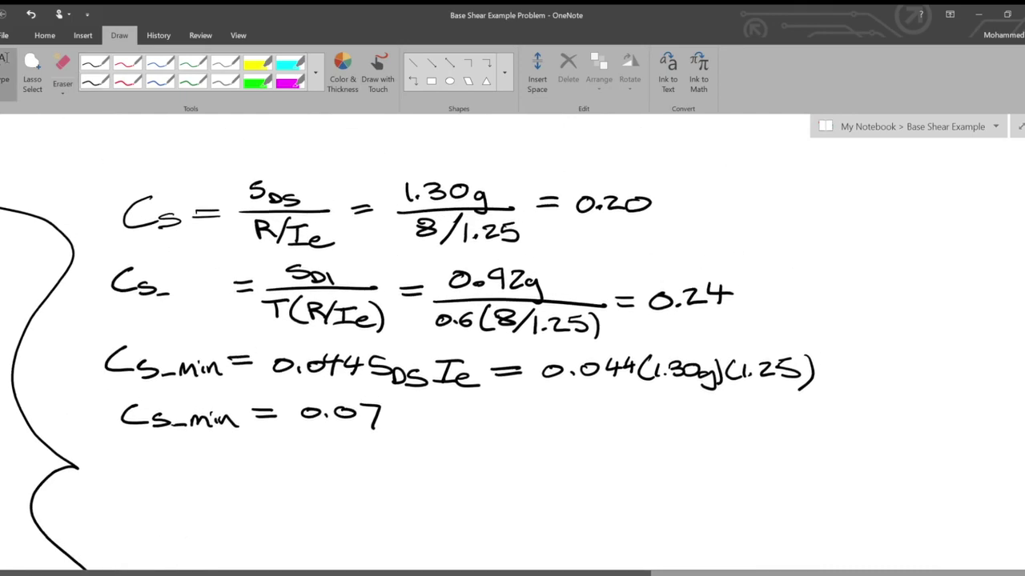
# Rewrite 'max' in the Cs_max label with black ink.
pyautogui.click(95, 81)
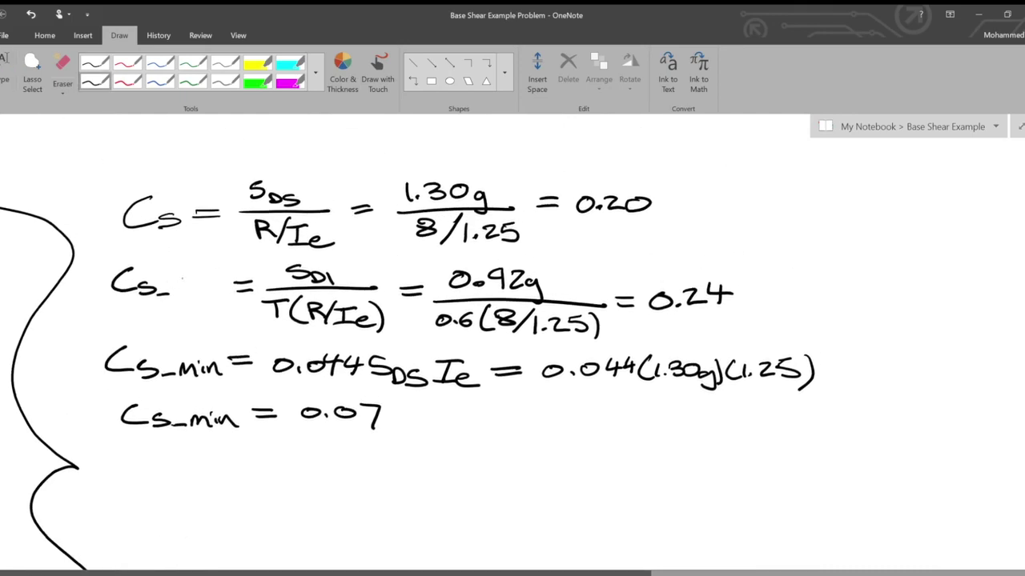
pyautogui.moveTo(171, 295); pyautogui.dragTo(206, 297)
pyautogui.moveTo(210, 282); pyautogui.dragTo(231, 296)
pyautogui.moveTo(229, 282); pyautogui.dragTo(212, 297)
# In red ink, draw an arrow down from Cs to the conclusion Cs = 0.20.
pyautogui.click(128, 81)
pyautogui.moveTo(115, 210)
pyautogui.mouseDown()
pyautogui.moveTo(164, 471)
pyautogui.moveTo(144, 485)
pyautogui.mouseUp()
pyautogui.moveTo(232, 464)
pyautogui.mouseDown()
pyautogui.moveTo(238, 485)
pyautogui.moveTo(302, 467)
pyautogui.mouseUp()
pyautogui.moveTo(269, 475)
pyautogui.mouseDown()
pyautogui.moveTo(337, 465)
pyautogui.moveTo(390, 479)
pyautogui.moveTo(404, 466)
pyautogui.mouseUp()
pyautogui.click(357, 477)
pyautogui.scroll(-4, 416, 472)
pyautogui.hscroll(-6, 416, 473)
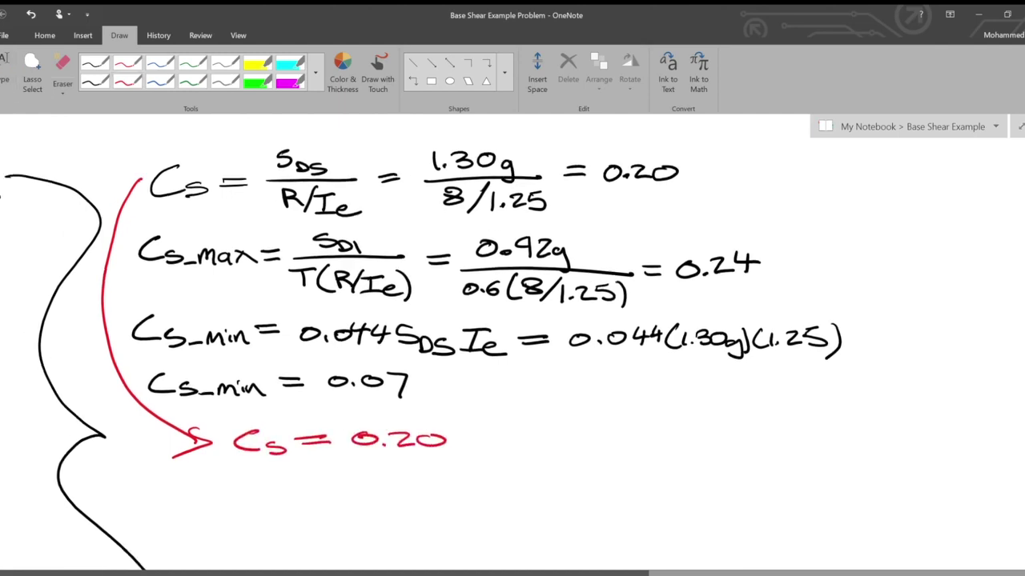
# Highlight V=Cs·W in question 1 in magenta.
pyautogui.scroll(3, 512, 343)
pyautogui.hscroll(2, 513, 343)
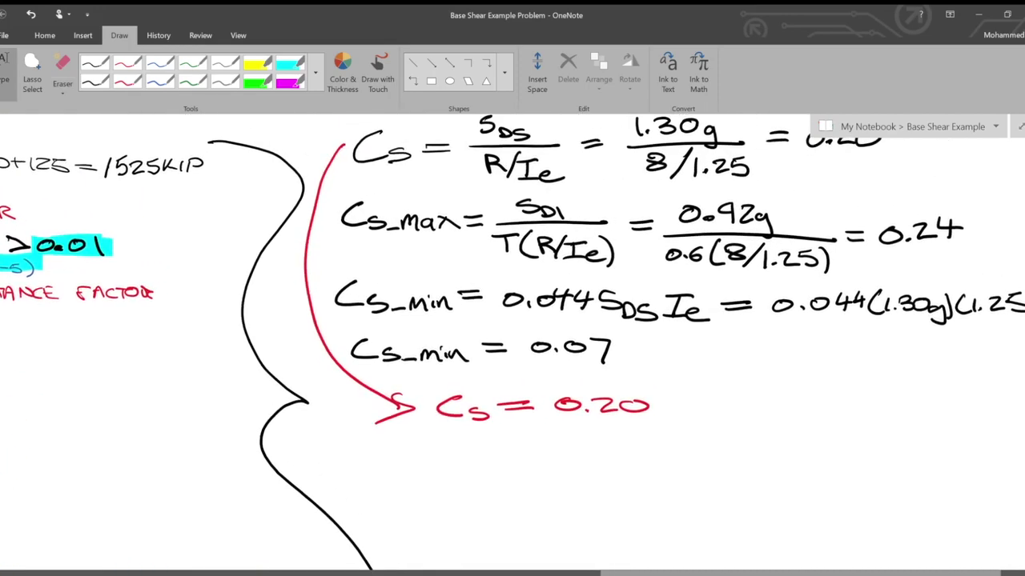
pyautogui.hscroll(-8, 513, 344)
pyautogui.scroll(2, 512, 345)
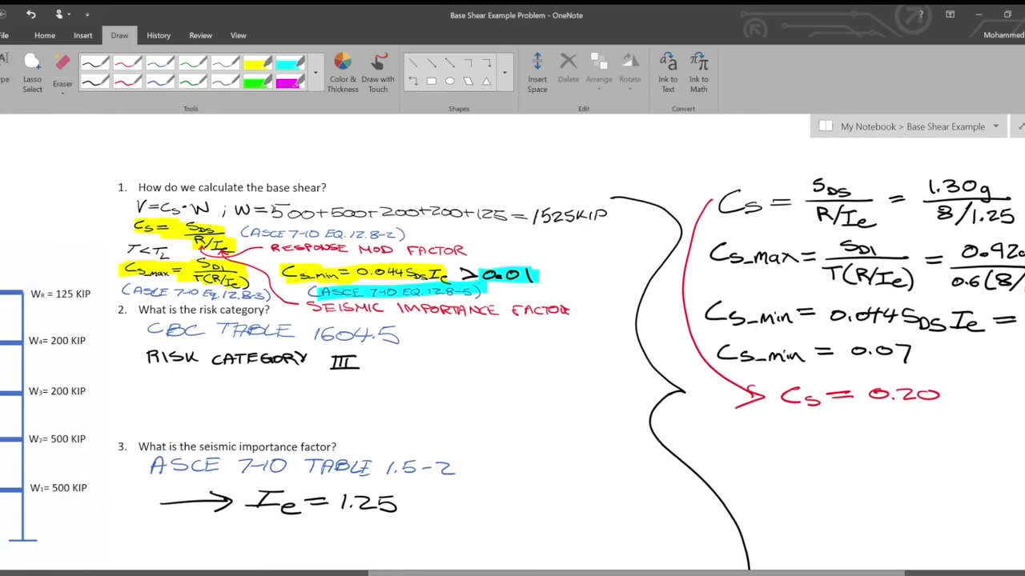
pyautogui.click(288, 81)
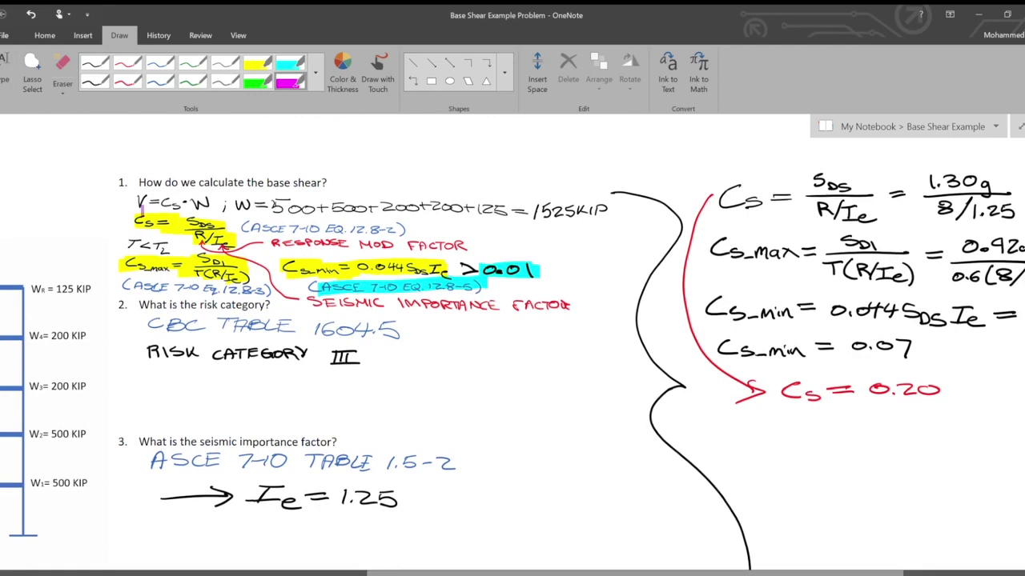
pyautogui.moveTo(122, 201); pyautogui.dragTo(225, 201)
# Write V = Cs·W = 0.20 below the Cs calculation with the black pen.
pyautogui.hscroll(6, 513, 342)
pyautogui.scroll(-1, 513, 343)
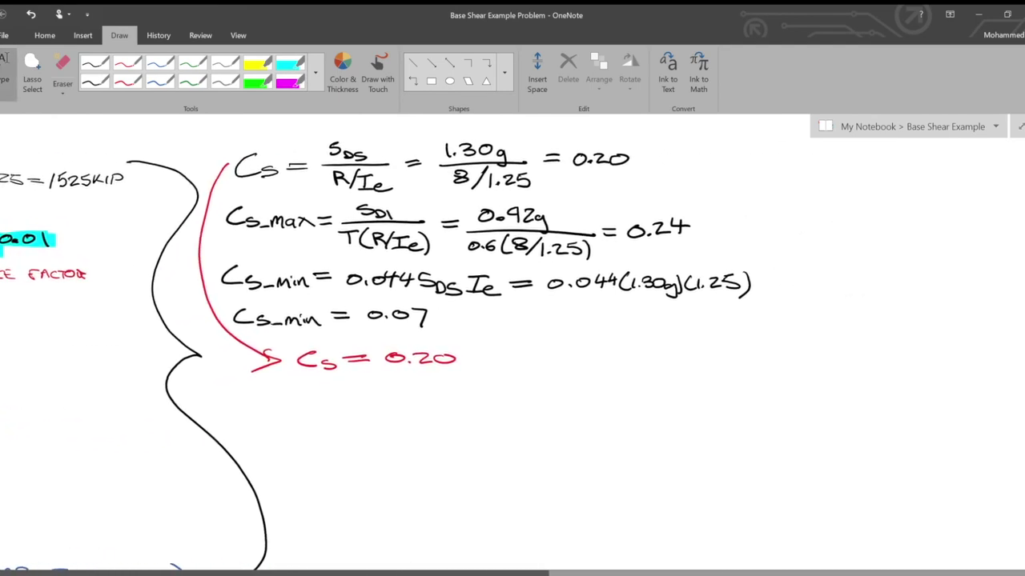
pyautogui.moveTo(293, 397)
pyautogui.mouseDown()
pyautogui.moveTo(313, 393)
pyautogui.moveTo(338, 413)
pyautogui.moveTo(382, 423)
pyautogui.mouseUp()
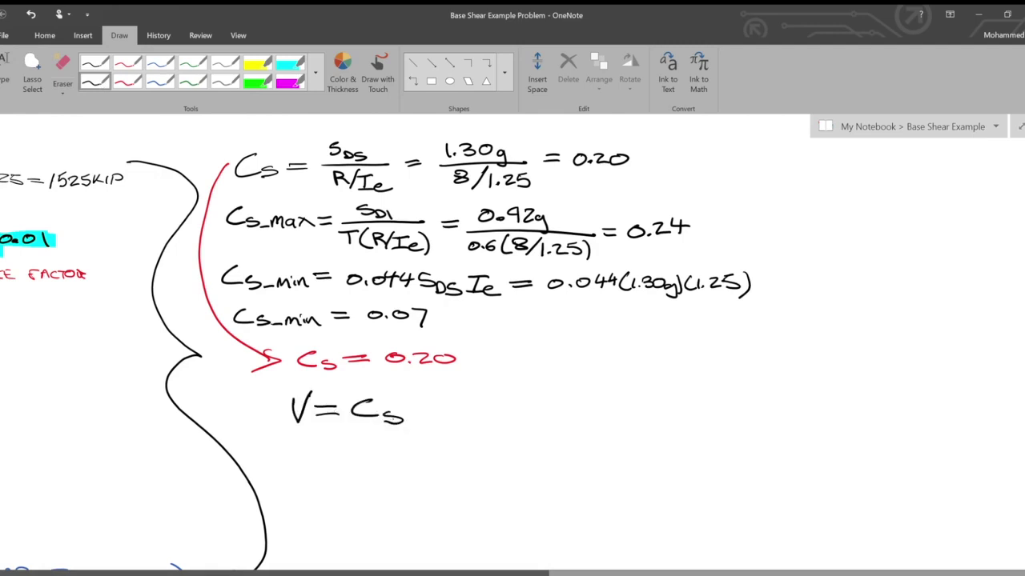
pyautogui.click(414, 410)
pyautogui.moveTo(429, 403); pyautogui.dragTo(495, 405)
pyautogui.moveTo(474, 414)
pyautogui.mouseDown()
pyautogui.moveTo(526, 410)
pyautogui.moveTo(568, 421)
pyautogui.moveTo(582, 410)
pyautogui.mouseUp()
pyautogui.click(545, 419)
# Complete the substitution with the weight in parentheses: 0.20(1525 KIP).
pyautogui.hscroll(-6, 513, 344)
pyautogui.scroll(1, 512, 344)
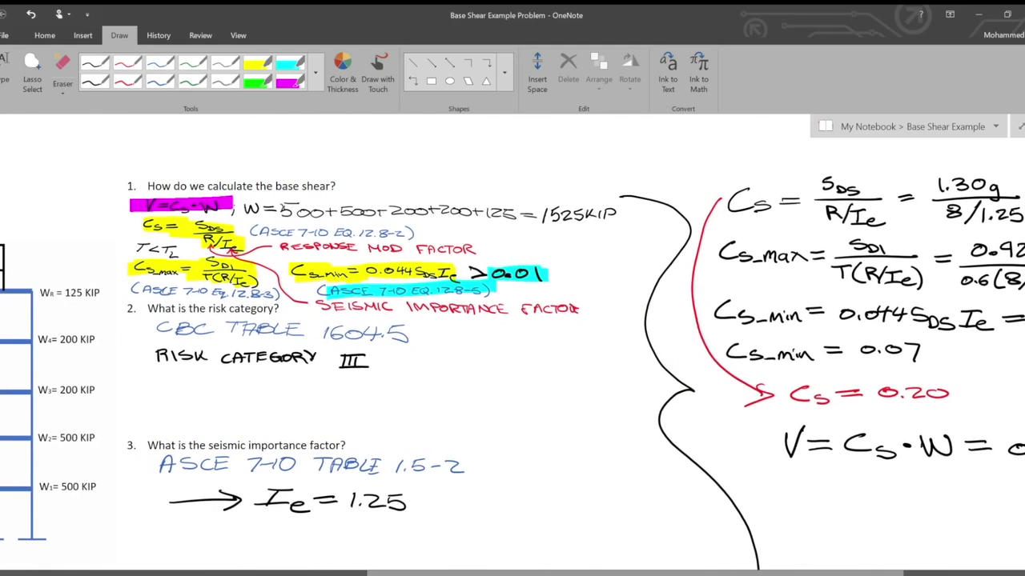
pyautogui.hscroll(6, 512, 345)
pyautogui.scroll(-1, 513, 344)
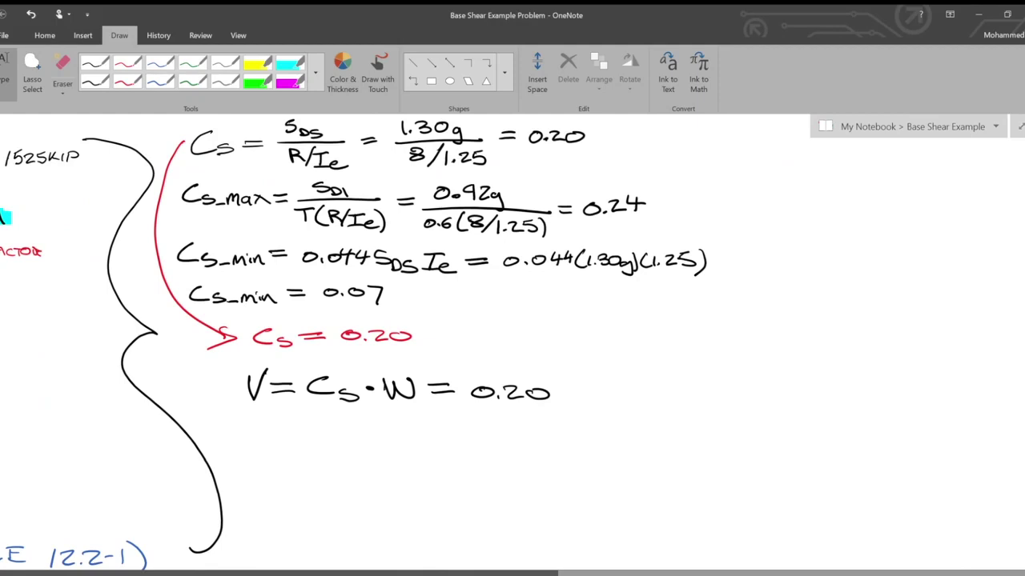
pyautogui.moveTo(572, 382); pyautogui.dragTo(568, 403)
pyautogui.moveTo(580, 384)
pyautogui.mouseDown()
pyautogui.moveTo(578, 402)
pyautogui.moveTo(590, 389)
pyautogui.moveTo(591, 400)
pyautogui.mouseUp()
pyautogui.moveTo(612, 388)
pyautogui.mouseDown()
pyautogui.moveTo(631, 401)
pyautogui.moveTo(632, 386)
pyautogui.moveTo(660, 403)
pyautogui.mouseUp()
pyautogui.moveTo(677, 385); pyautogui.dragTo(677, 404)
pyautogui.moveTo(686, 385)
pyautogui.mouseDown()
pyautogui.moveTo(685, 404)
pyautogui.moveTo(693, 386)
pyautogui.mouseUp()
pyautogui.moveTo(693, 385); pyautogui.dragTo(721, 412)
# Write the base shear result V = 305 KIP on the line below.
pyautogui.moveTo(259, 423); pyautogui.dragTo(309, 432)
pyautogui.moveTo(280, 441); pyautogui.dragTo(309, 440)
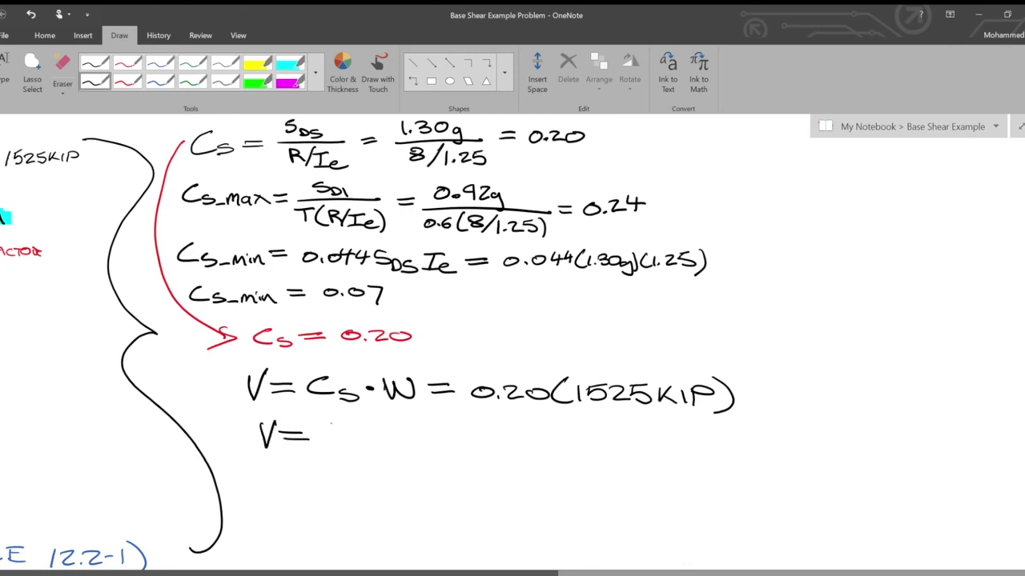
pyautogui.moveTo(322, 424)
pyautogui.mouseDown()
pyautogui.moveTo(324, 444)
pyautogui.moveTo(365, 433)
pyautogui.mouseUp()
pyautogui.moveTo(406, 429)
pyautogui.mouseDown()
pyautogui.moveTo(388, 429)
pyautogui.moveTo(385, 445)
pyautogui.moveTo(413, 445)
pyautogui.mouseUp()
pyautogui.moveTo(428, 429); pyautogui.dragTo(429, 445)
pyautogui.moveTo(439, 432)
pyautogui.mouseDown()
pyautogui.moveTo(438, 445)
pyautogui.moveTo(453, 437)
pyautogui.mouseUp()
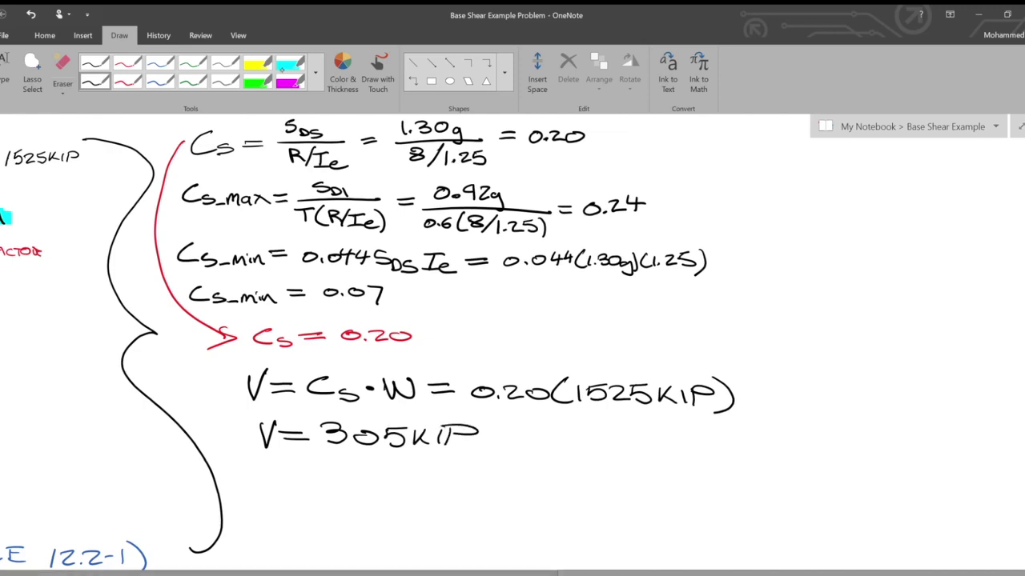
# Highlight V = 305 KIP in green.
pyautogui.click(257, 82)
pyautogui.moveTo(277, 429)
pyautogui.mouseDown()
pyautogui.moveTo(434, 436)
pyautogui.moveTo(434, 445)
pyautogui.moveTo(372, 430)
pyautogui.mouseUp()
pyautogui.scroll(-5, 512, 344)
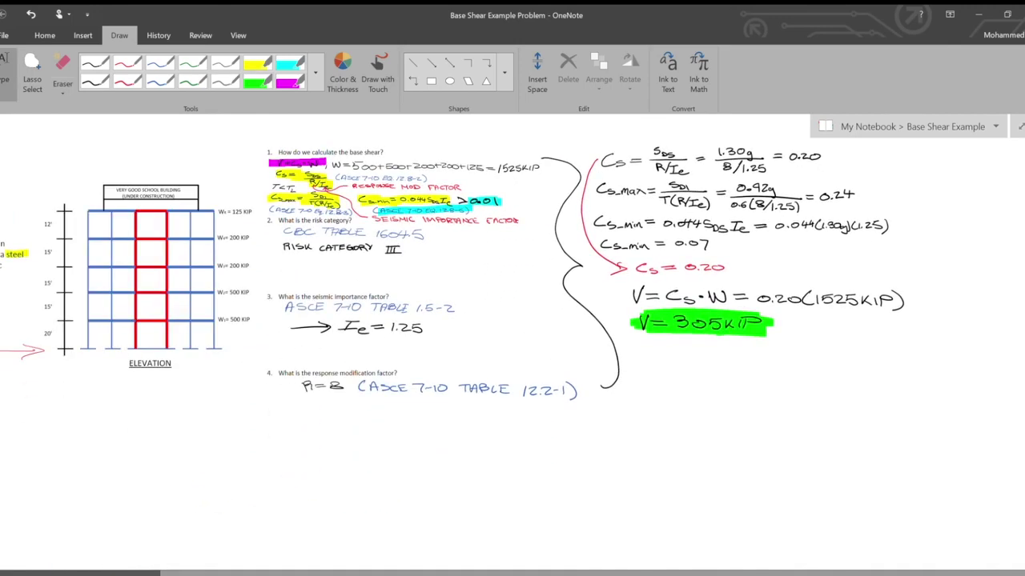
# Highlight answer choice C) 305 KIP in green in the problem's answer list.
pyautogui.hscroll(-5, 512, 361)
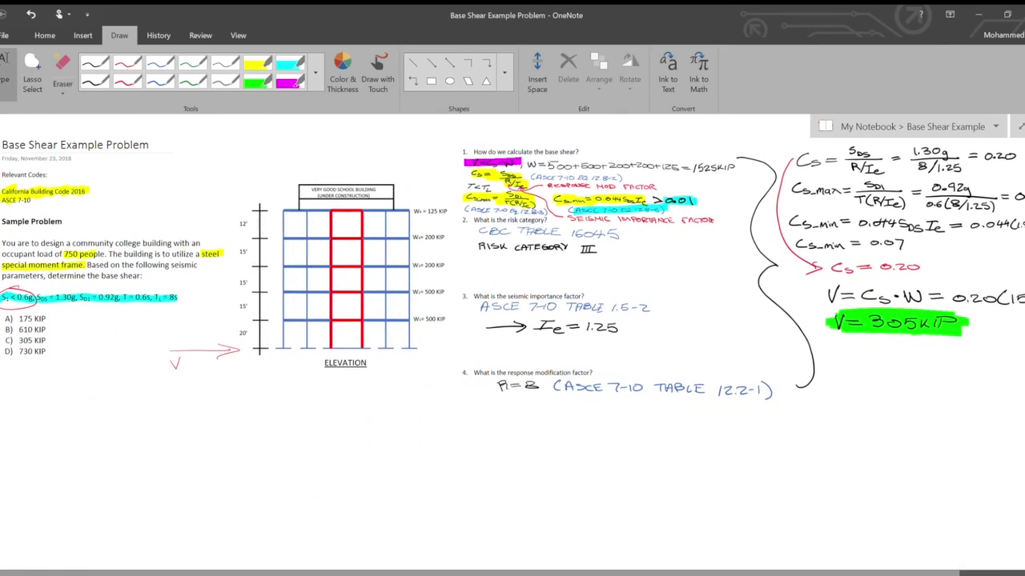
pyautogui.scroll(-2, 57, 317)
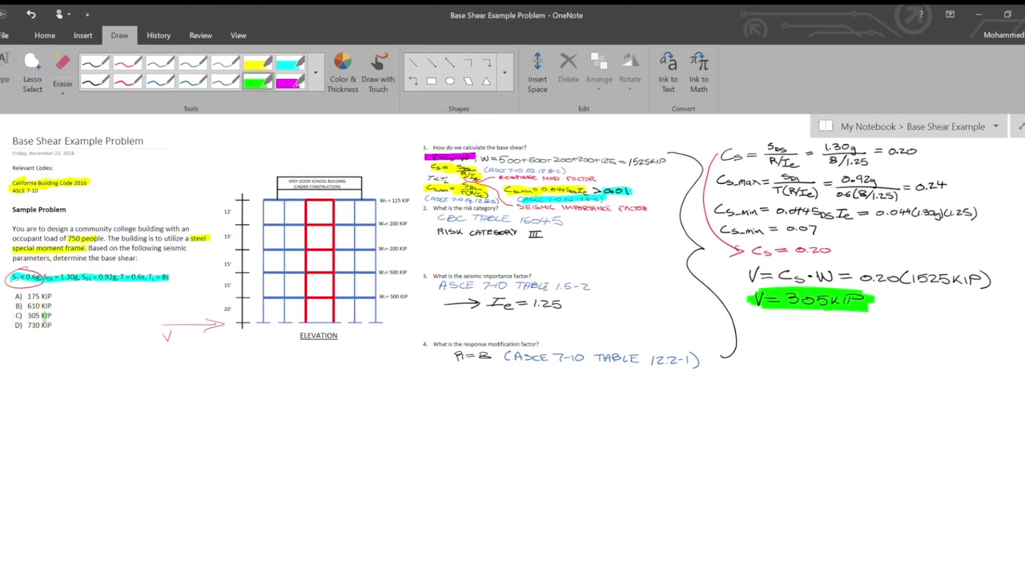
pyautogui.moveTo(12, 315); pyautogui.dragTo(56, 315)
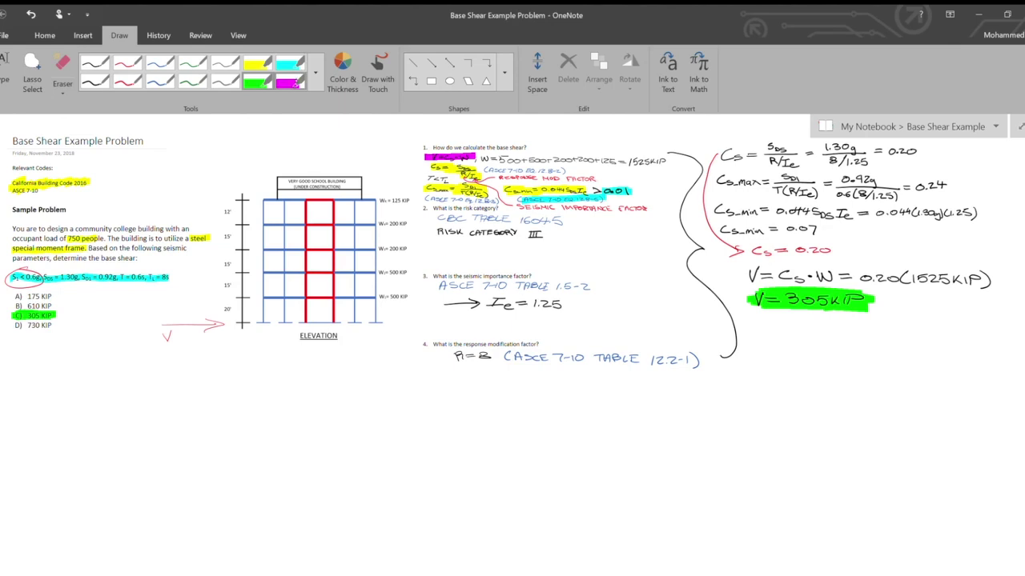
pyautogui.click(258, 80)
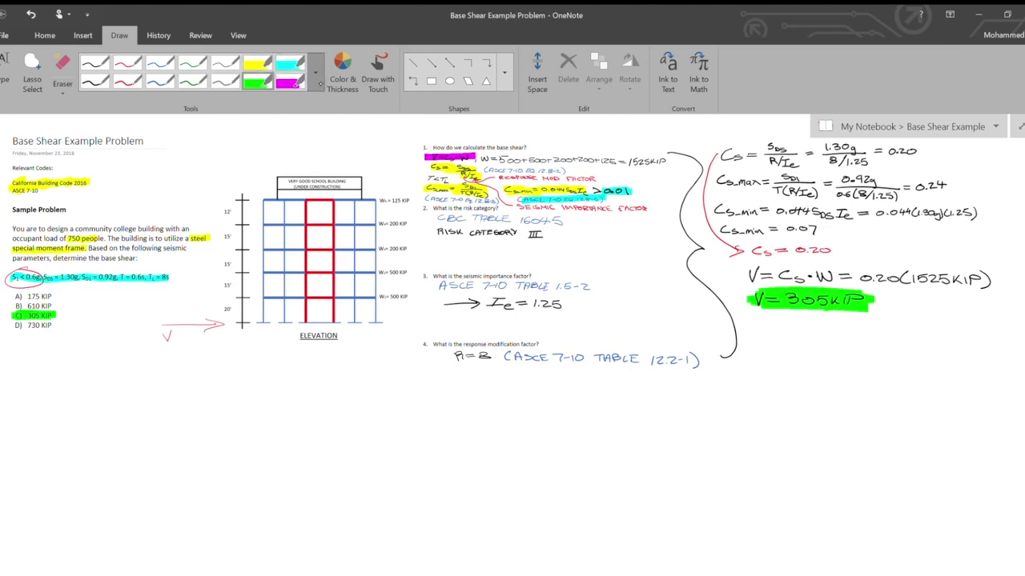